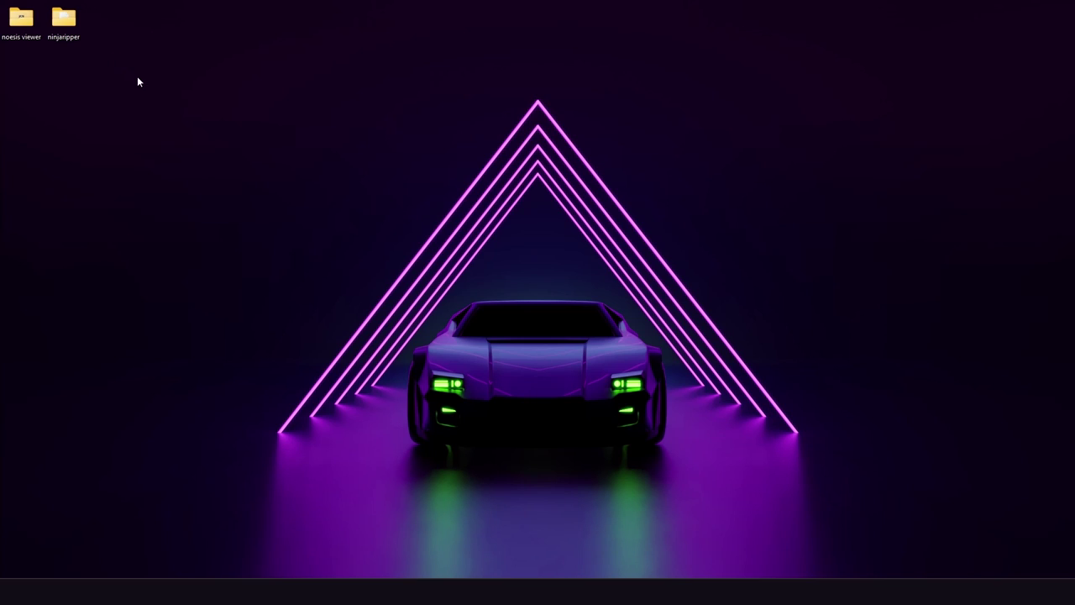
- Move the ninjaripper and noesis viewer folders side by side away from the corner of the desktop
{"action": "left_click_drag", "start_coordinate": [63, 18], "coordinate": [232, 353]}
{"action": "left_click", "coordinate": [183, 216]}
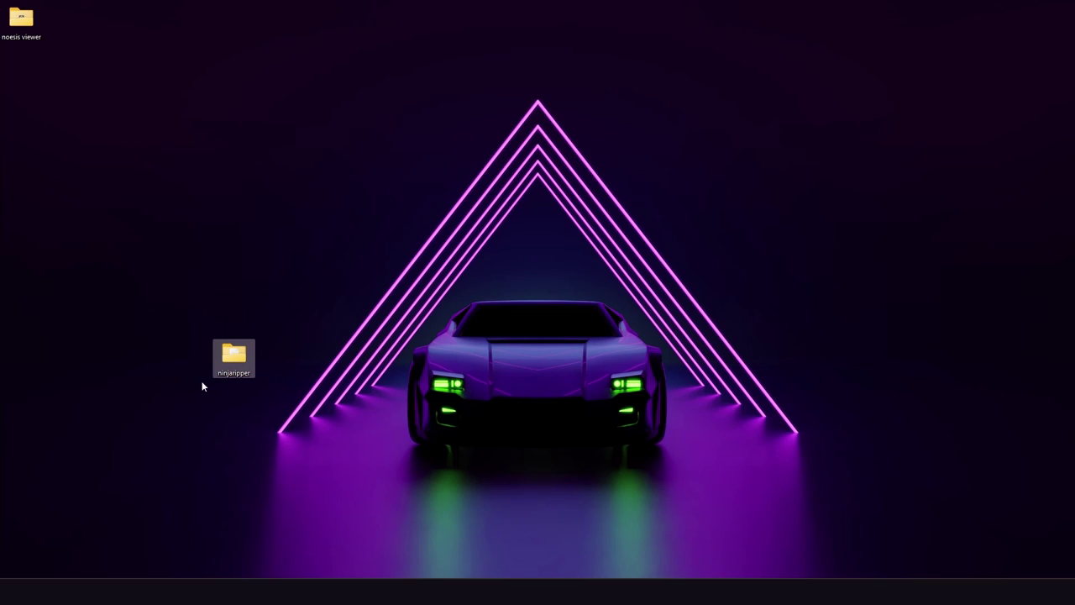
{"action": "left_click_drag", "start_coordinate": [15, 37], "coordinate": [148, 356]}
{"action": "left_click_drag", "start_coordinate": [184, 319], "coordinate": [107, 396]}
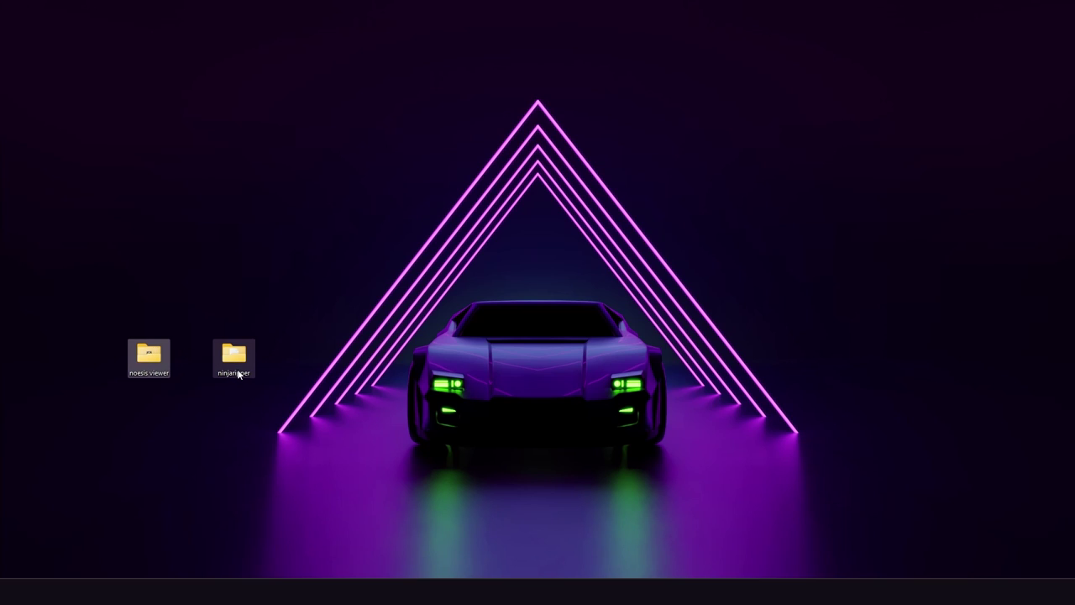
{"action": "mouse_move", "coordinate": [239, 378]}
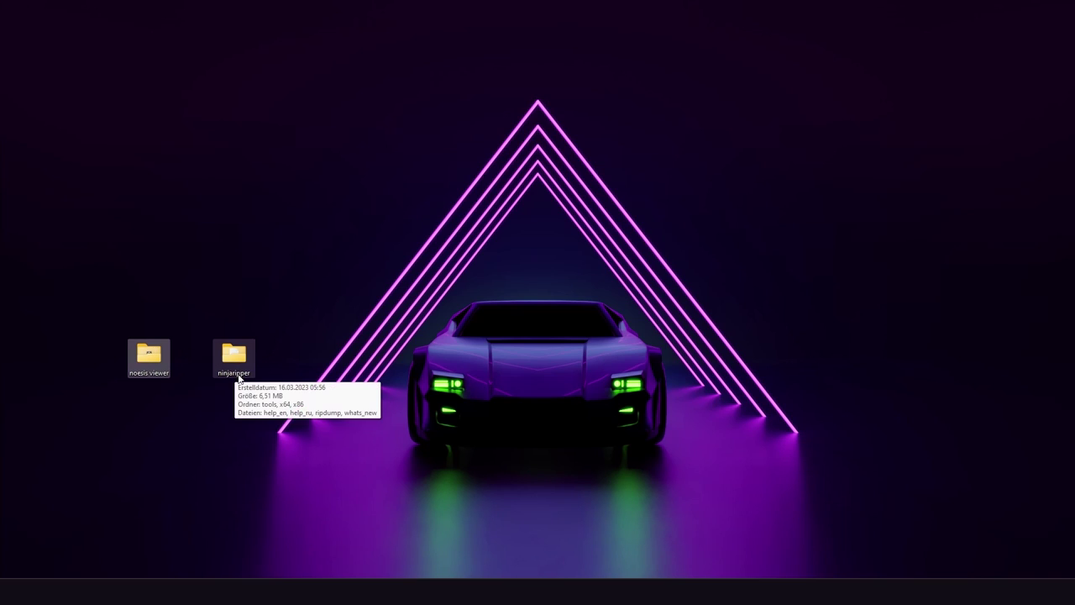
{"action": "left_click", "coordinate": [193, 306]}
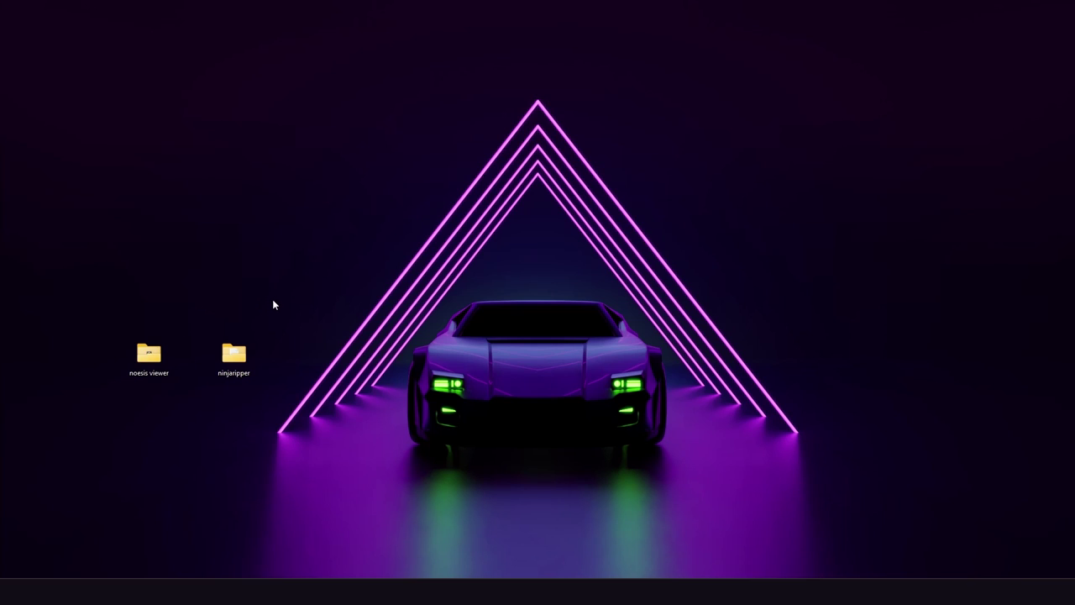
{"action": "left_click_drag", "start_coordinate": [220, 347], "coordinate": [105, 414]}
- Open the x64 subfolder inside the ninjaripper folder
{"action": "left_click", "coordinate": [239, 355]}
{"action": "double_click", "coordinate": [238, 356]}
{"action": "left_click", "coordinate": [417, 260]}
{"action": "double_click", "coordinate": [386, 265]}
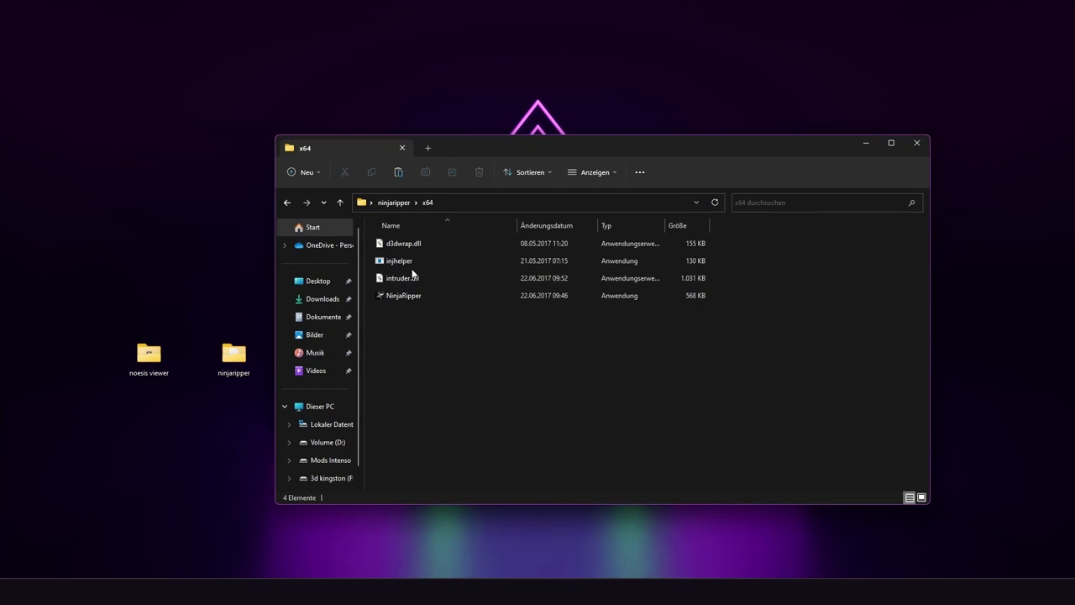
- Launch NinjaRipper as administrator and allow it to make changes to the device
{"action": "left_click", "coordinate": [407, 294]}
{"action": "left_click", "coordinate": [437, 307]}
{"action": "left_click", "coordinate": [412, 297]}
{"action": "right_click", "coordinate": [410, 297]}
{"action": "left_click", "coordinate": [451, 351]}
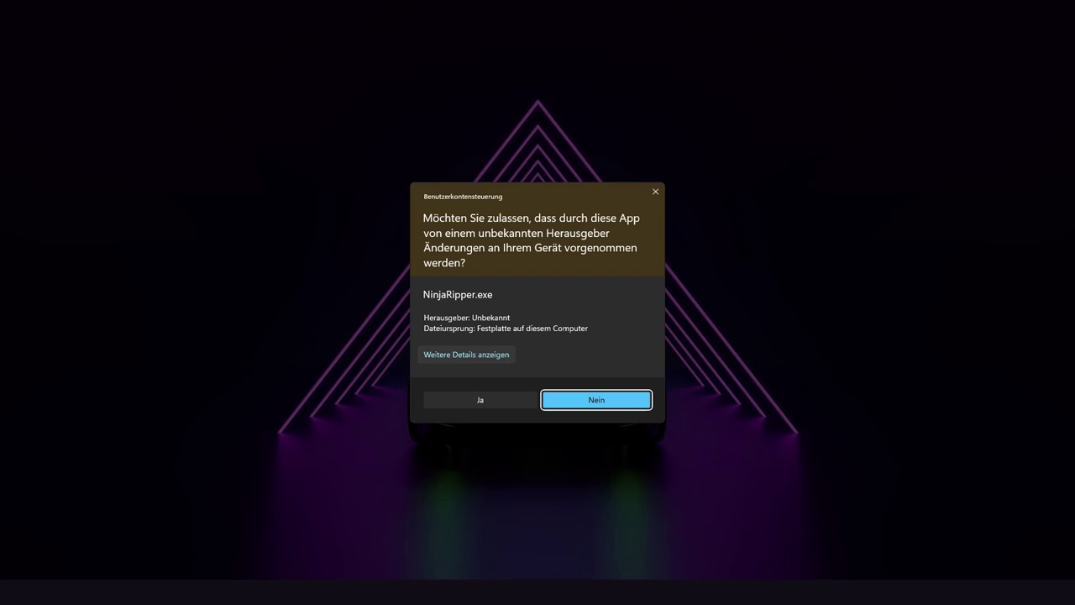
{"action": "left_click", "coordinate": [486, 399]}
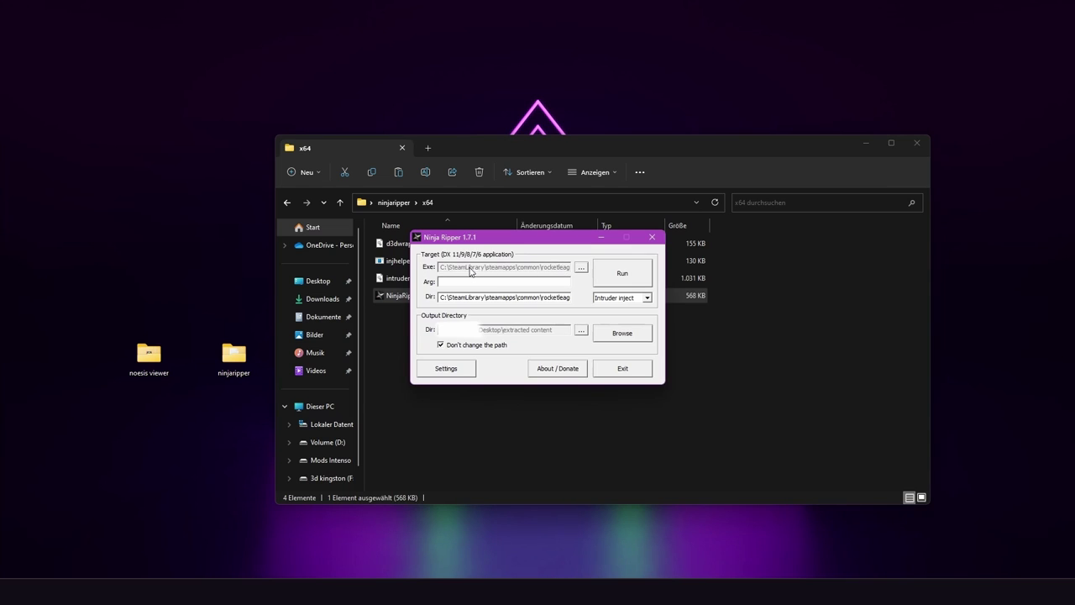
- Choose RocketLeague from steamapps\common\rocketleague\Binaries\Win64 as the target executable
{"action": "left_click", "coordinate": [580, 268]}
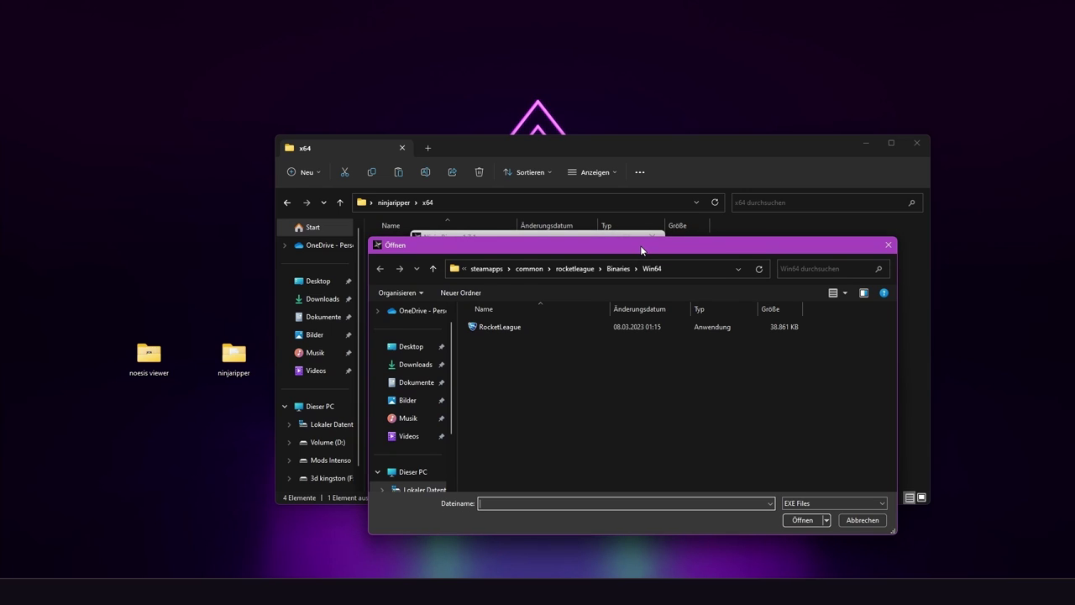
{"action": "left_click_drag", "start_coordinate": [641, 246], "coordinate": [643, 225]}
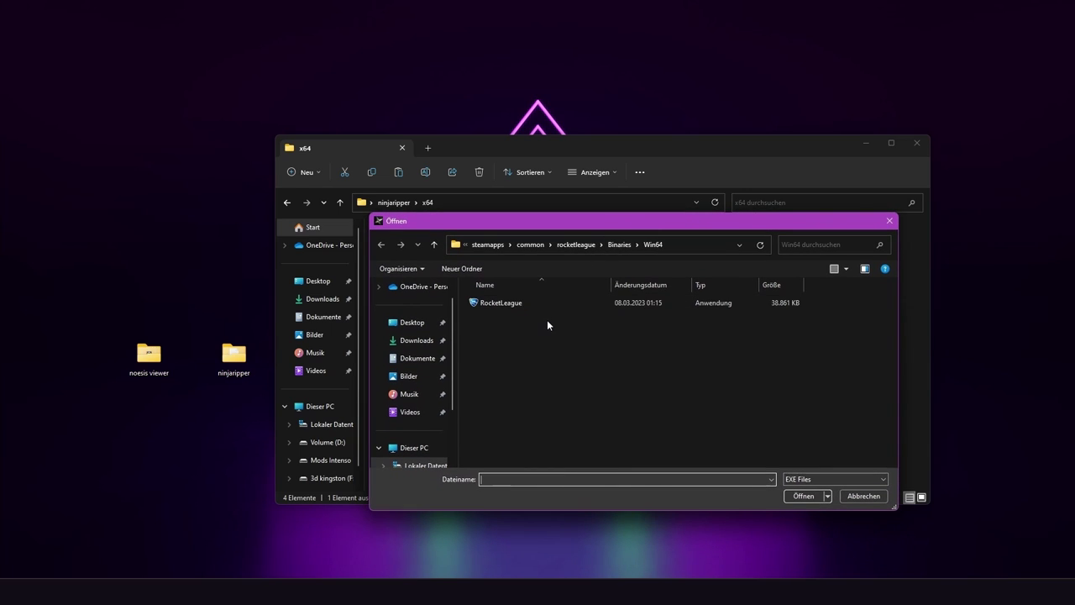
{"action": "left_click_drag", "start_coordinate": [501, 244], "coordinate": [495, 247]}
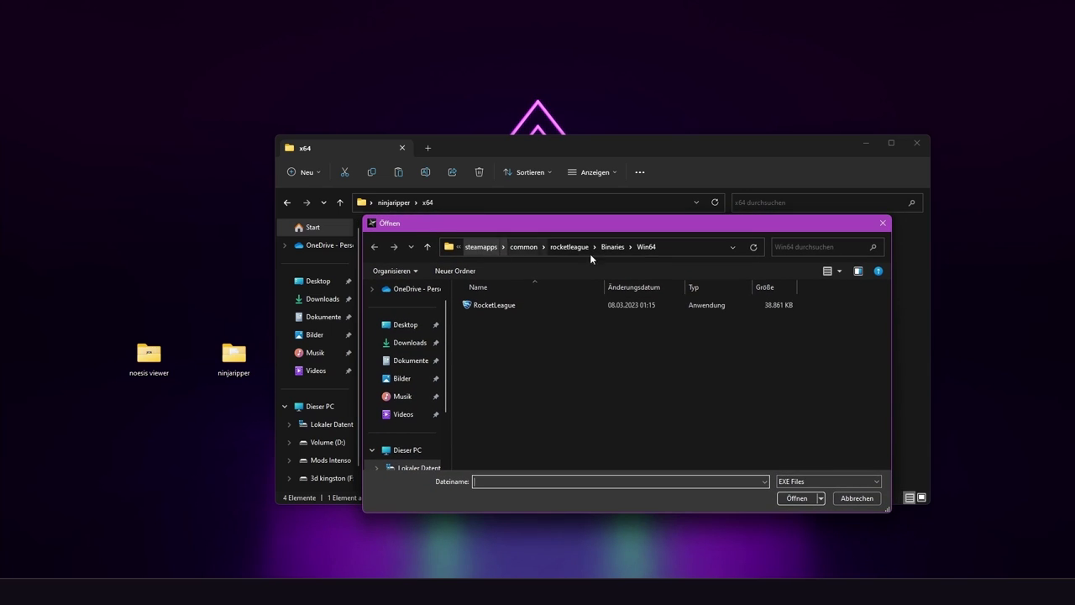
{"action": "left_click", "coordinate": [484, 247]}
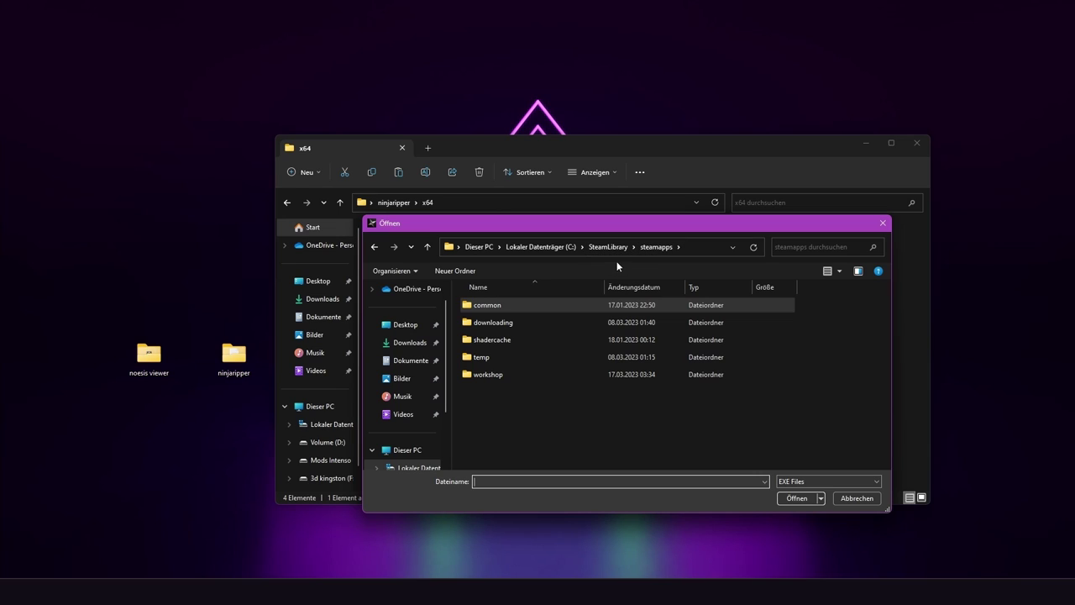
{"action": "double_click", "coordinate": [494, 306]}
{"action": "double_click", "coordinate": [506, 338]}
{"action": "double_click", "coordinate": [495, 305]}
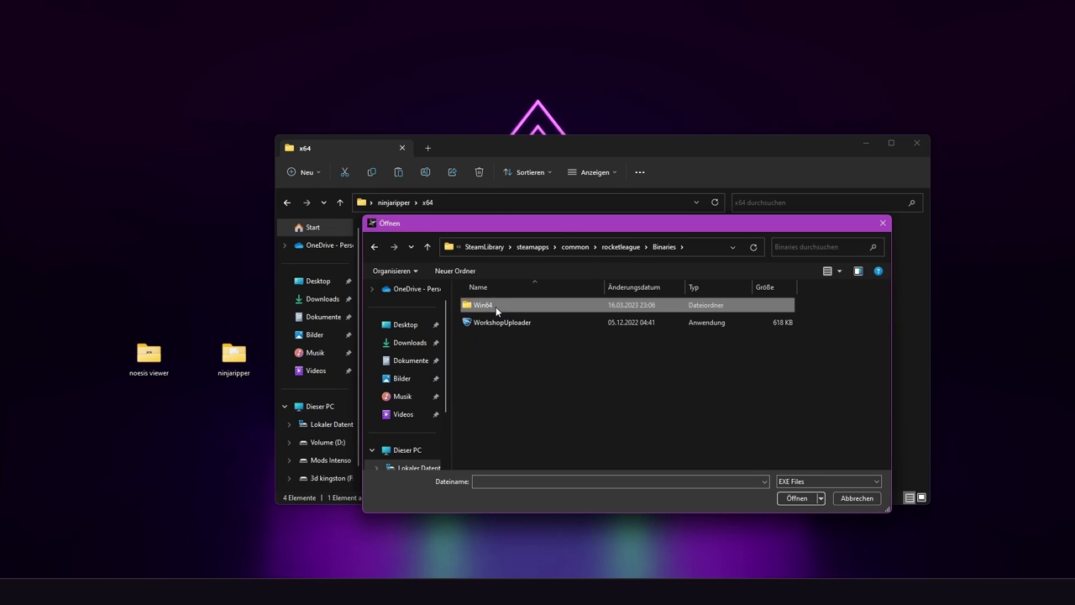
{"action": "double_click", "coordinate": [492, 304]}
{"action": "left_click", "coordinate": [497, 303]}
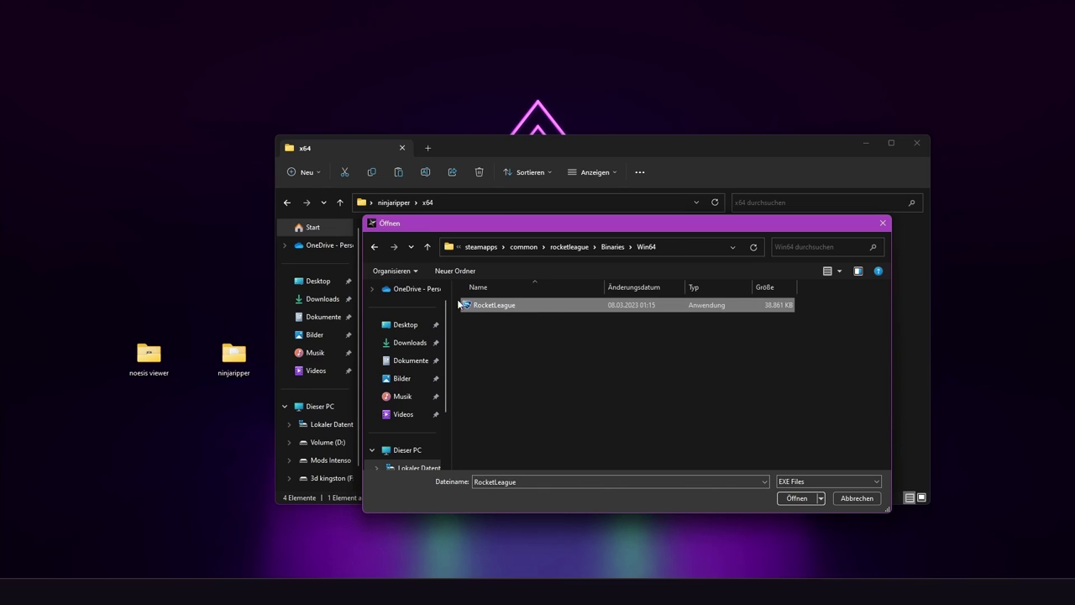
{"action": "left_click", "coordinate": [796, 497]}
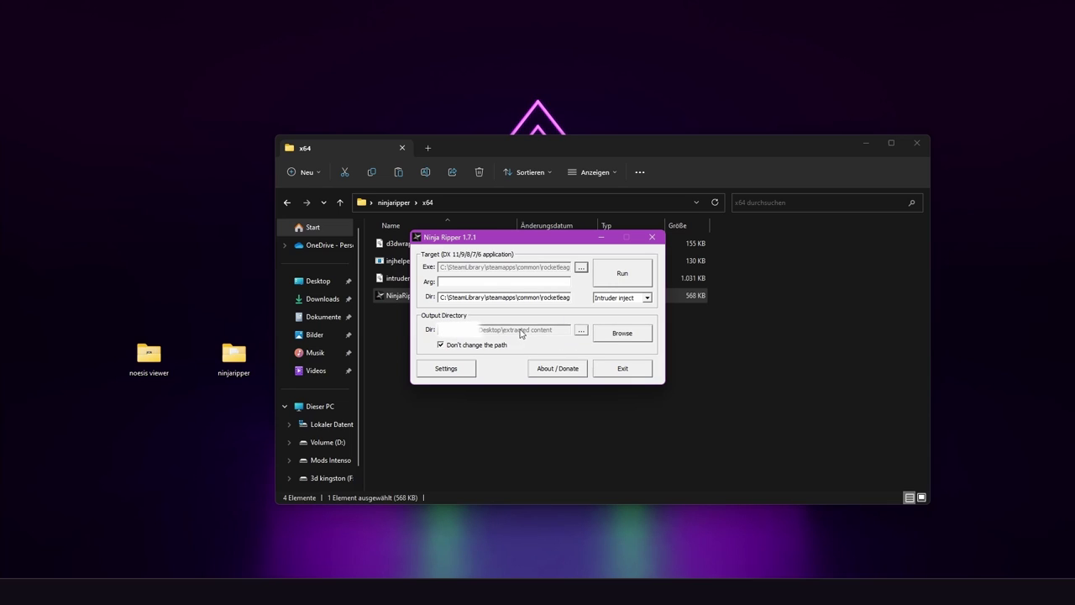
- Create a new folder named extracted on the Desktop and set it as the output directory
{"action": "left_click", "coordinate": [580, 333]}
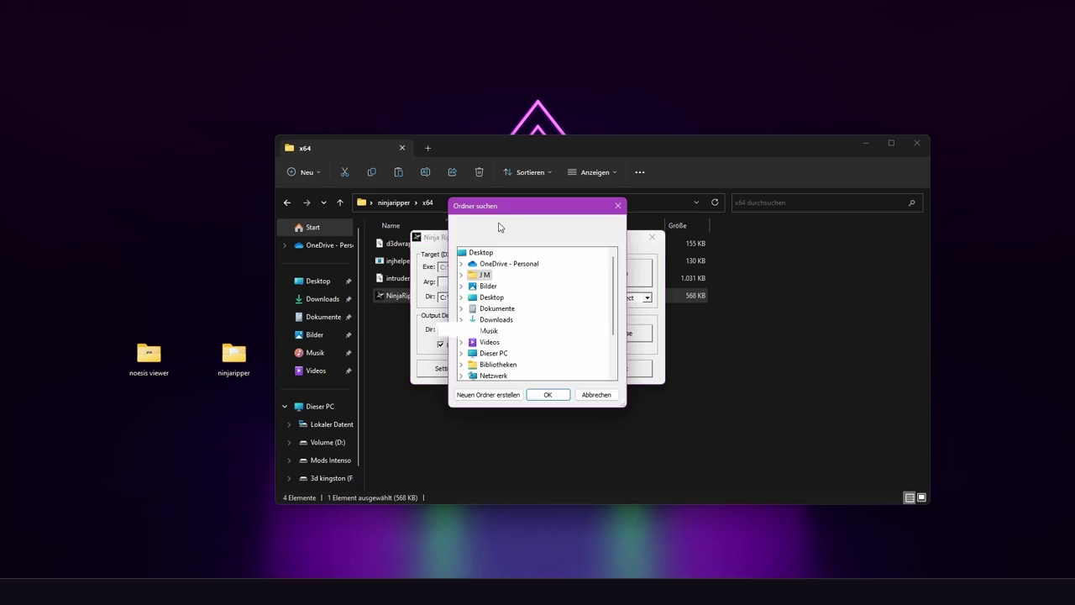
{"action": "left_click", "coordinate": [475, 252]}
{"action": "left_click", "coordinate": [499, 394]}
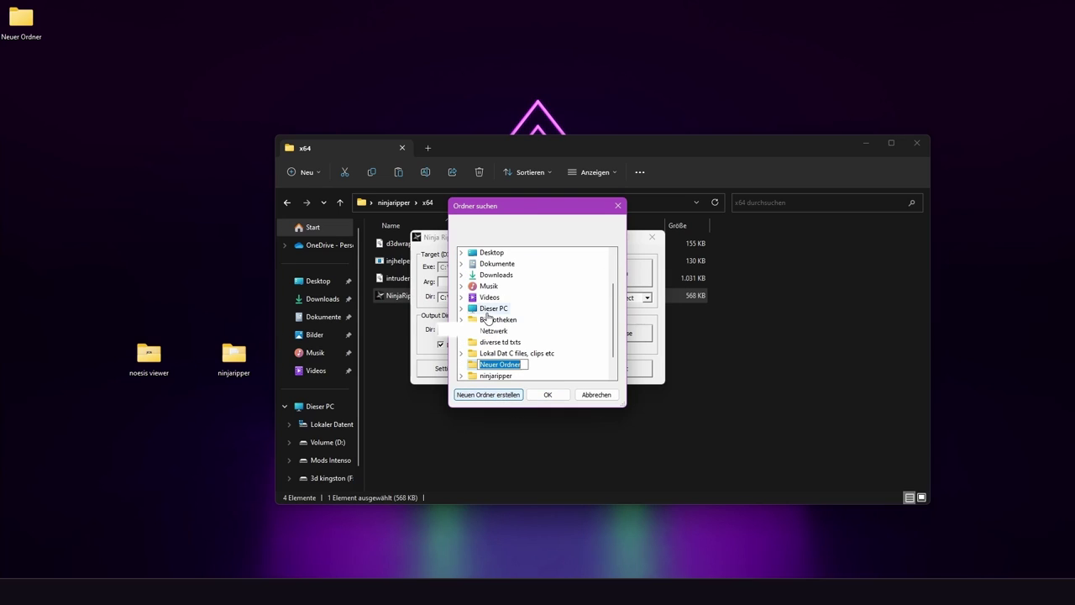
{"action": "type", "text": "extracted"}
{"action": "key", "text": "Return"}
{"action": "left_click", "coordinate": [548, 395]}
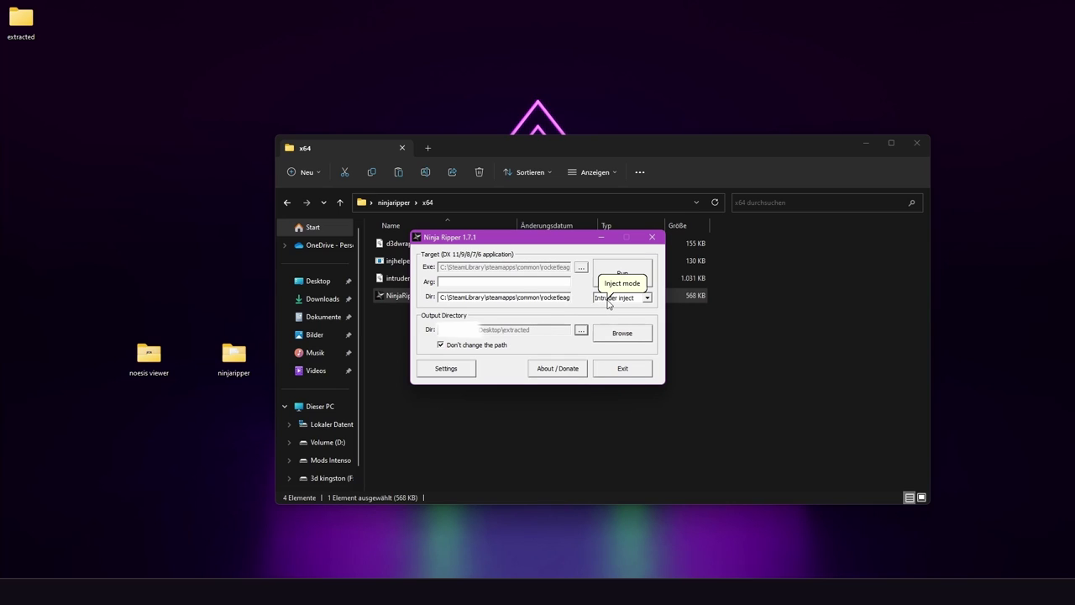
- Set the inject mode to D3D11 wrapper and the rip key for All to A
{"action": "left_click", "coordinate": [647, 300]}
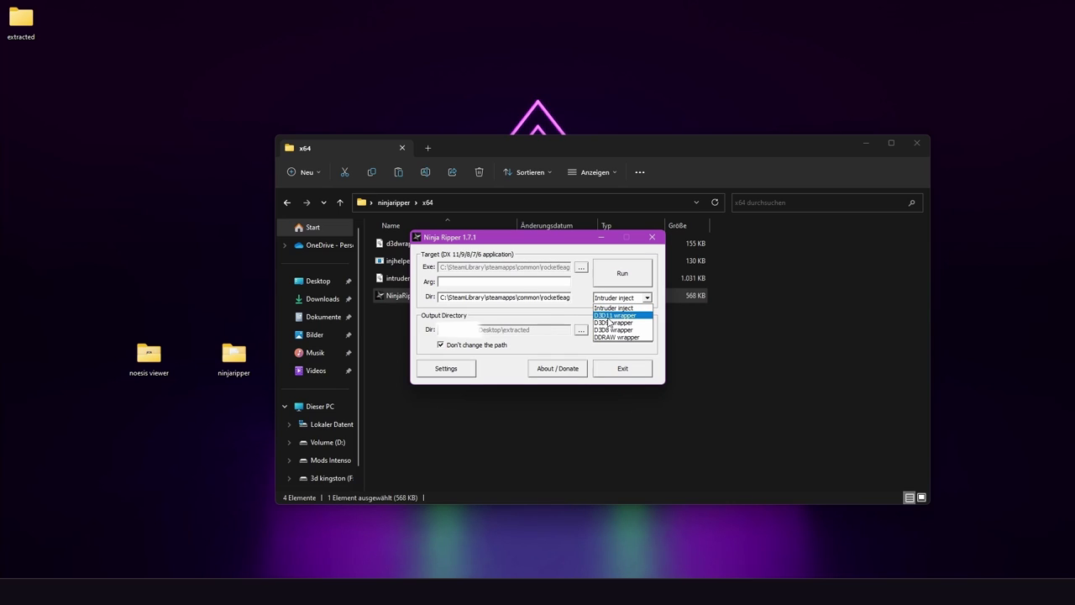
{"action": "left_click", "coordinate": [621, 316]}
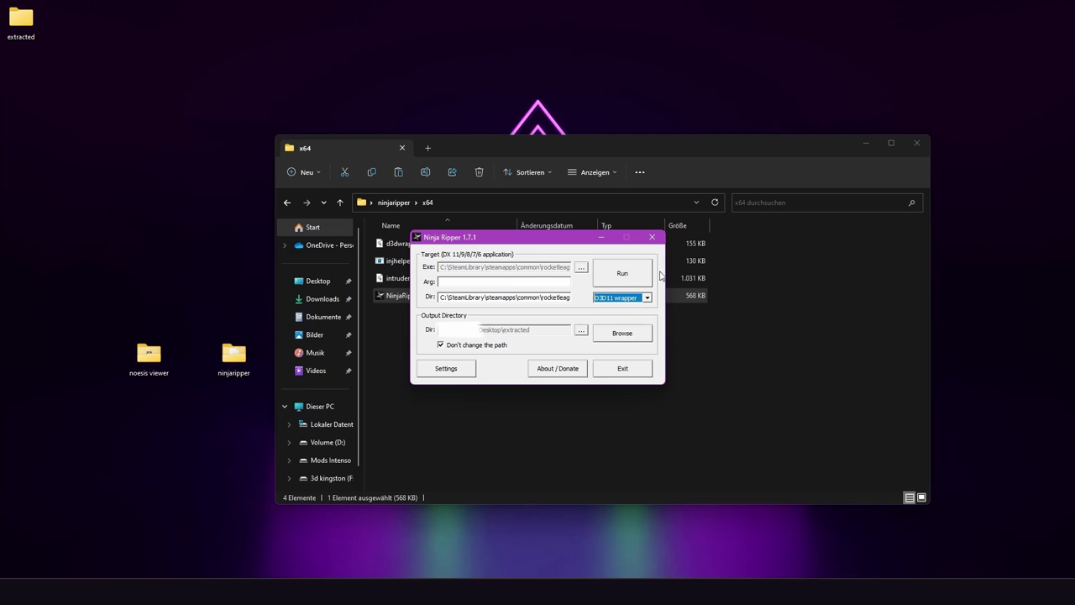
{"action": "left_click", "coordinate": [446, 368]}
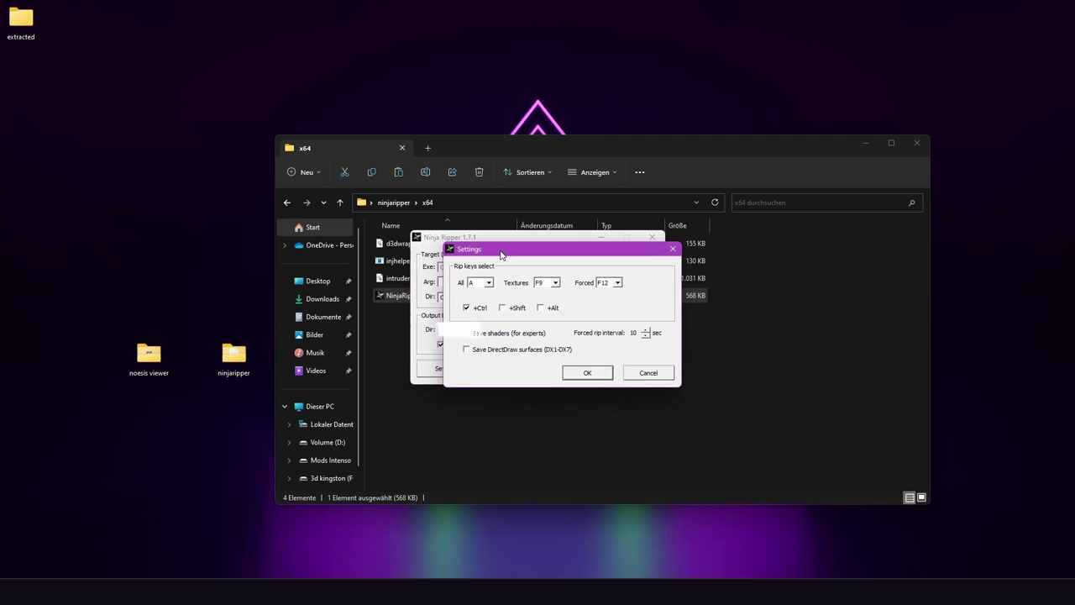
{"action": "left_click", "coordinate": [485, 285]}
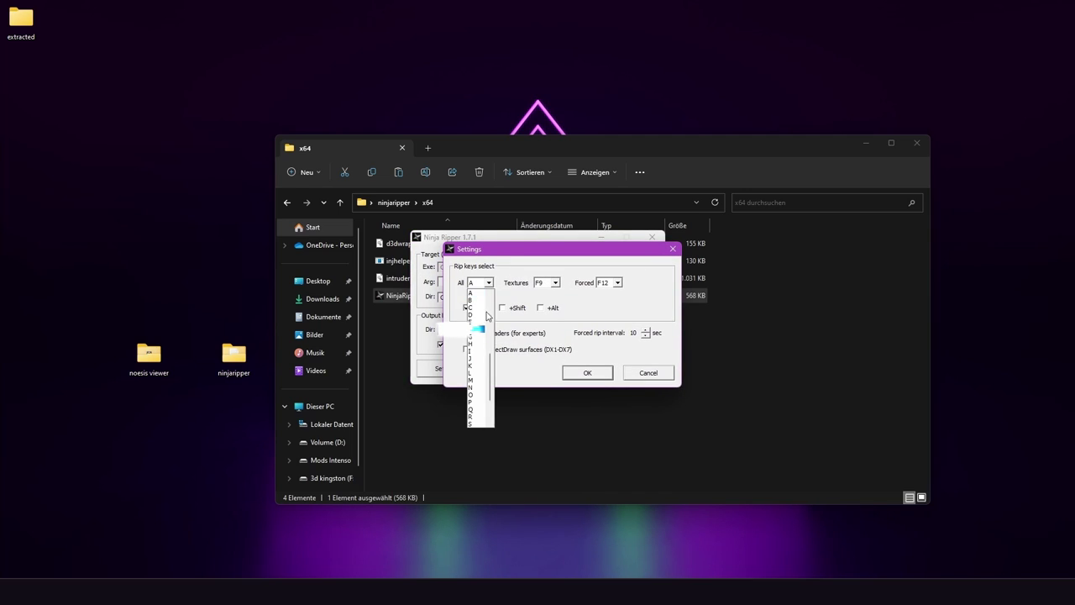
{"action": "left_click", "coordinate": [475, 292]}
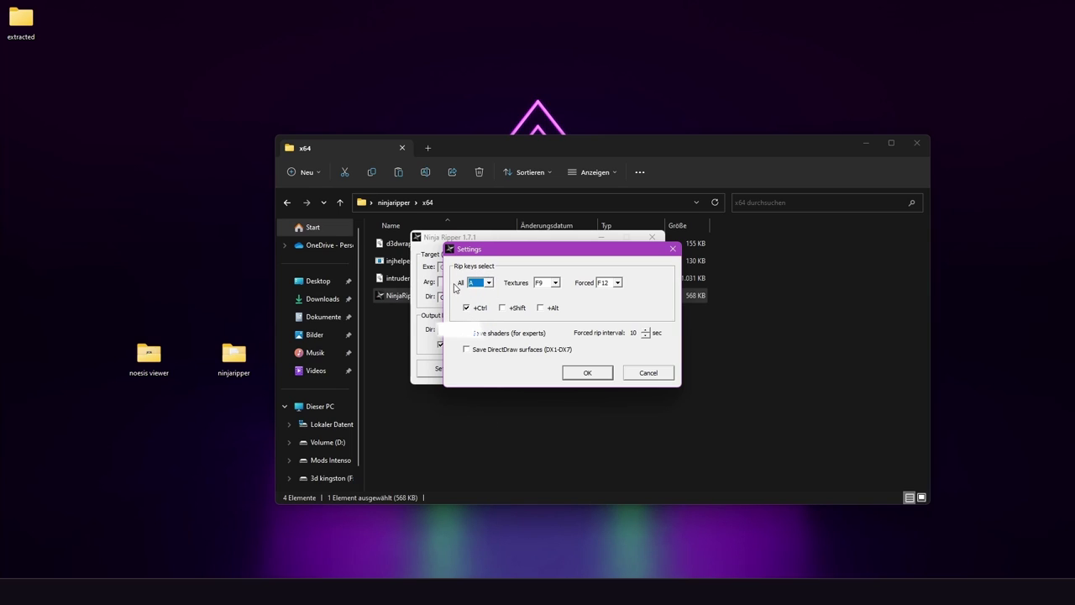
{"action": "left_click", "coordinate": [585, 373]}
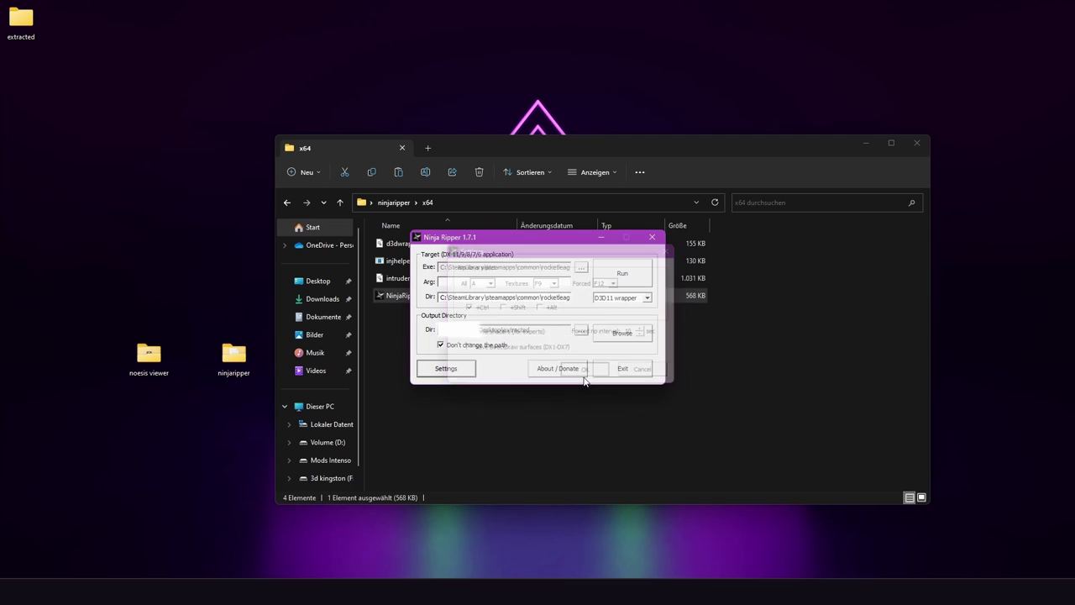
- Run Rocket League through Ninja Ripper and go back from the car body selection to the game's main menu
{"action": "left_click", "coordinate": [617, 276]}
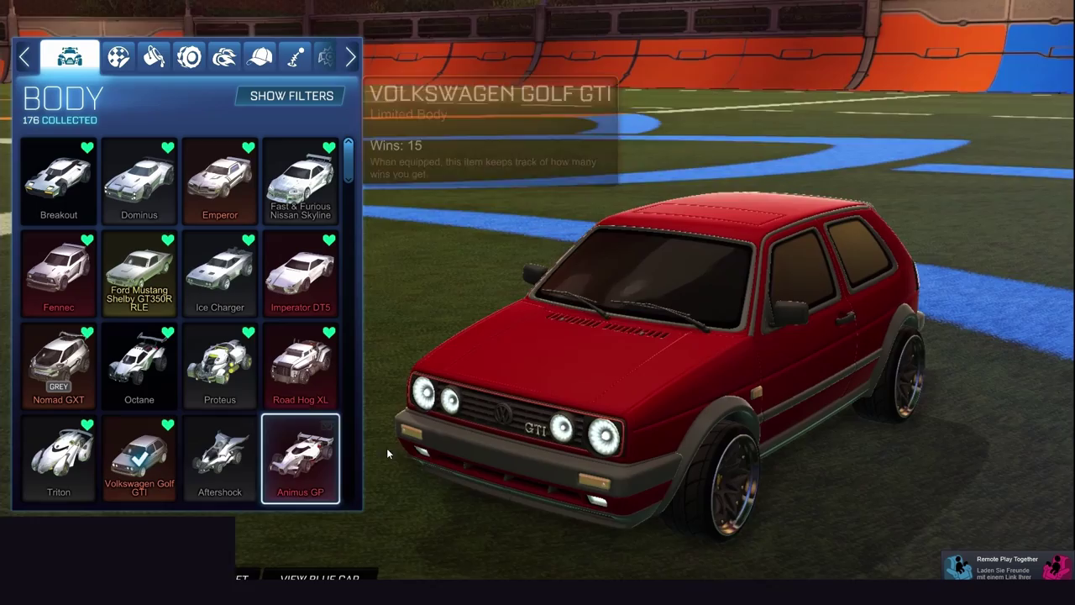
{"action": "key", "text": "Escape"}
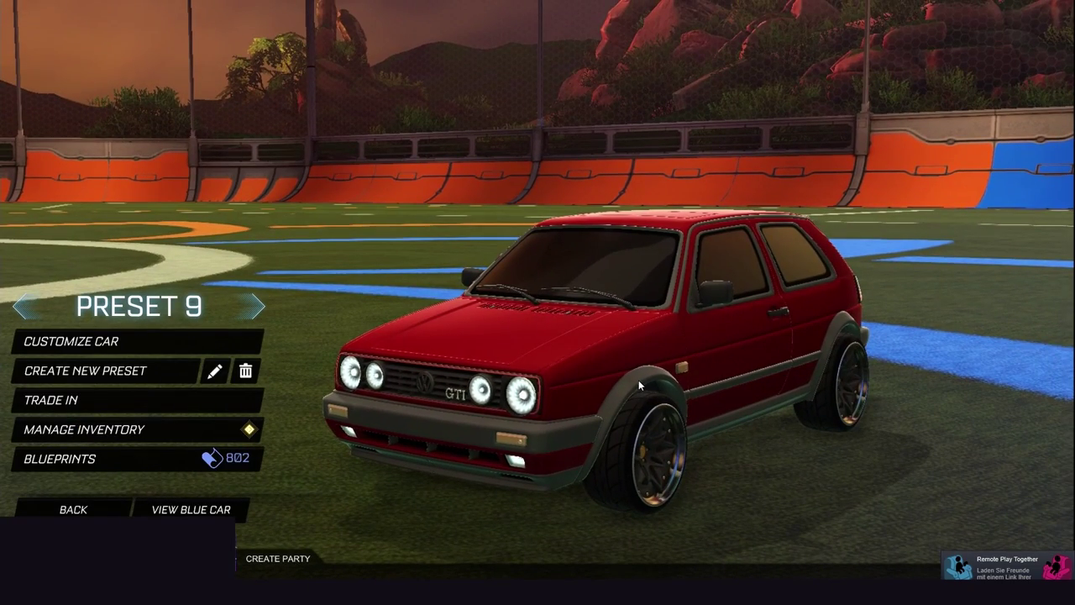
{"action": "left_click_drag", "start_coordinate": [999, 411], "coordinate": [719, 375]}
{"action": "key", "text": "Escape"}
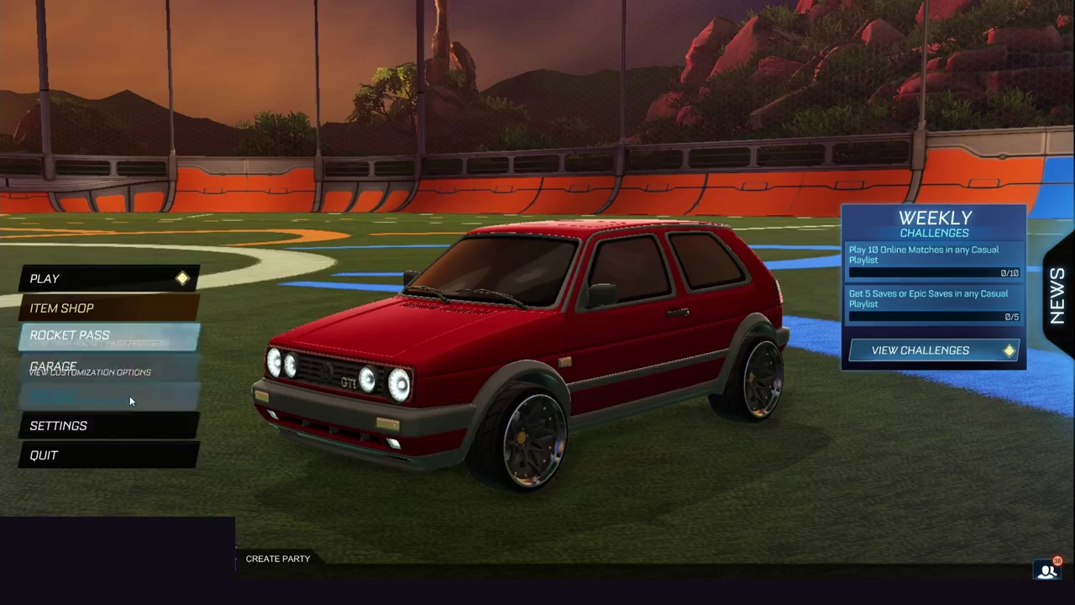
- Review the game's video settings and return to the main menu
{"action": "left_click", "coordinate": [71, 430]}
{"action": "left_click", "coordinate": [603, 137]}
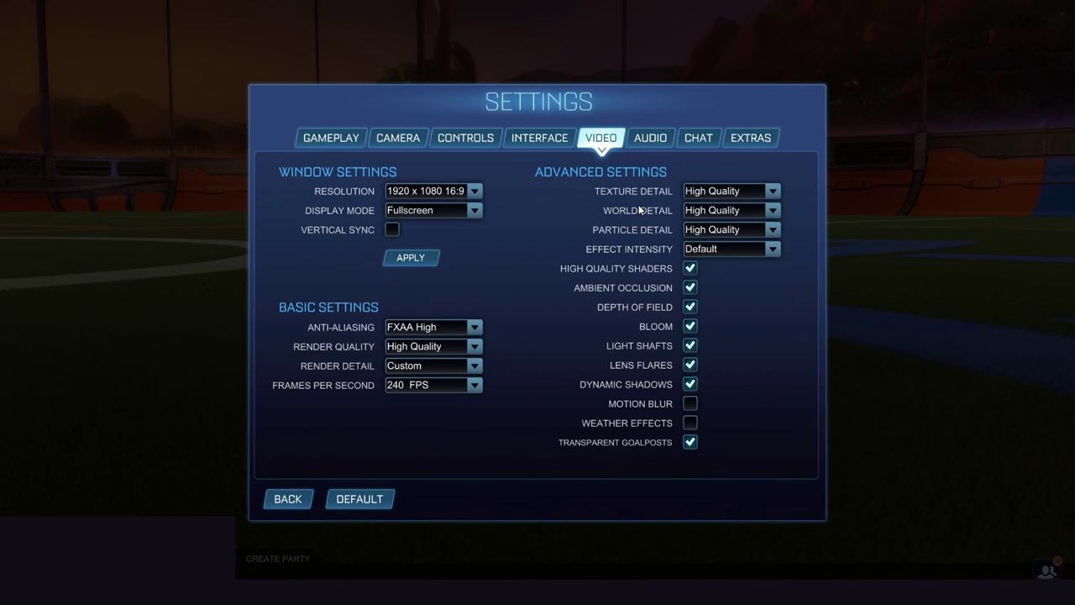
{"action": "left_click", "coordinate": [287, 498]}
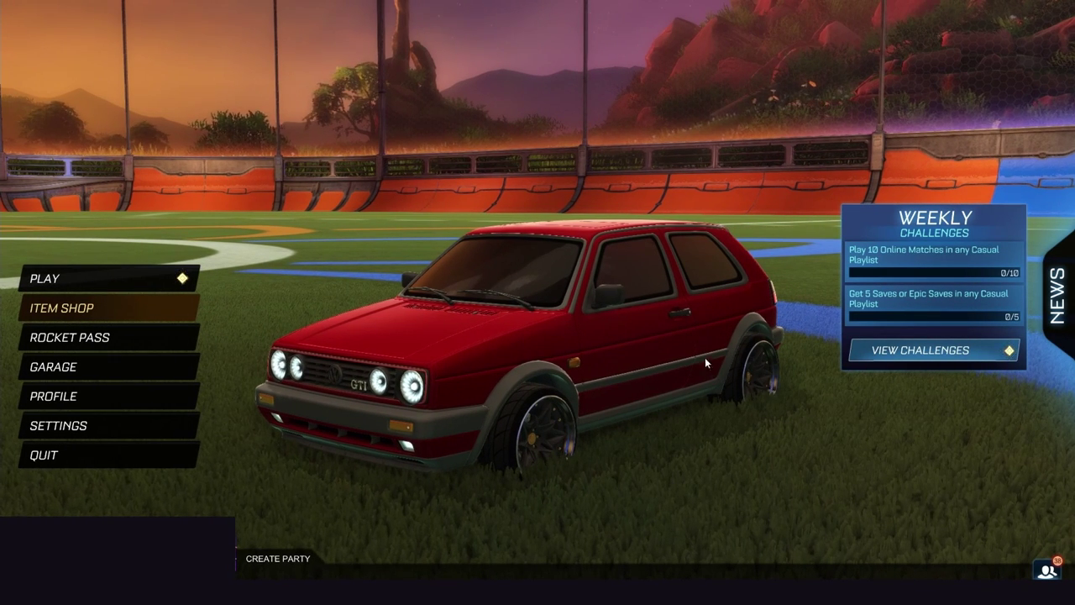
- Quit Rocket League and confirm leaving the game
{"action": "key", "text": "Down"}
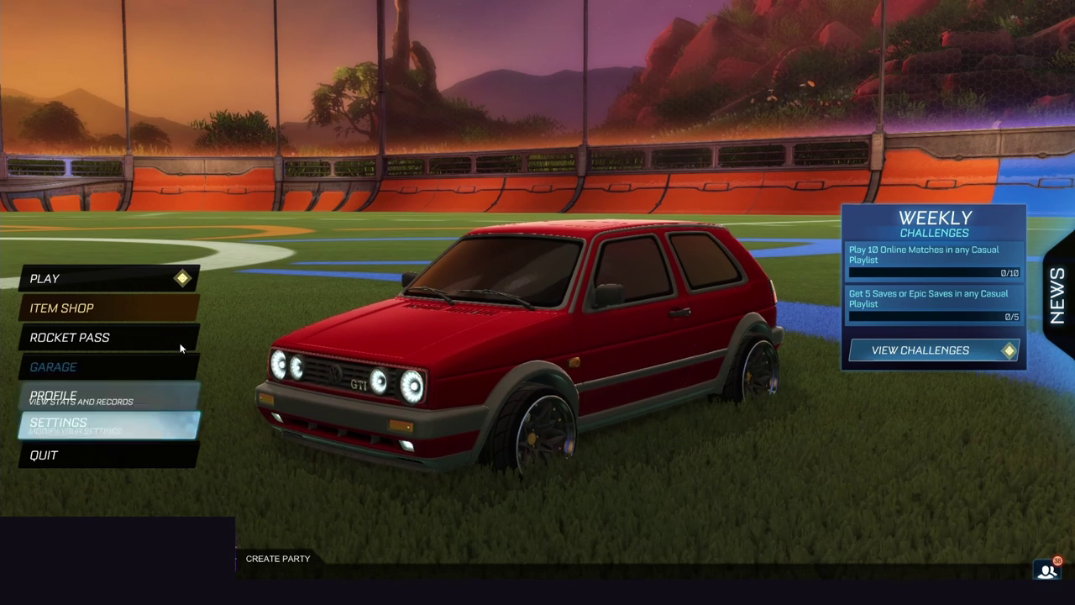
{"action": "left_click", "coordinate": [135, 454]}
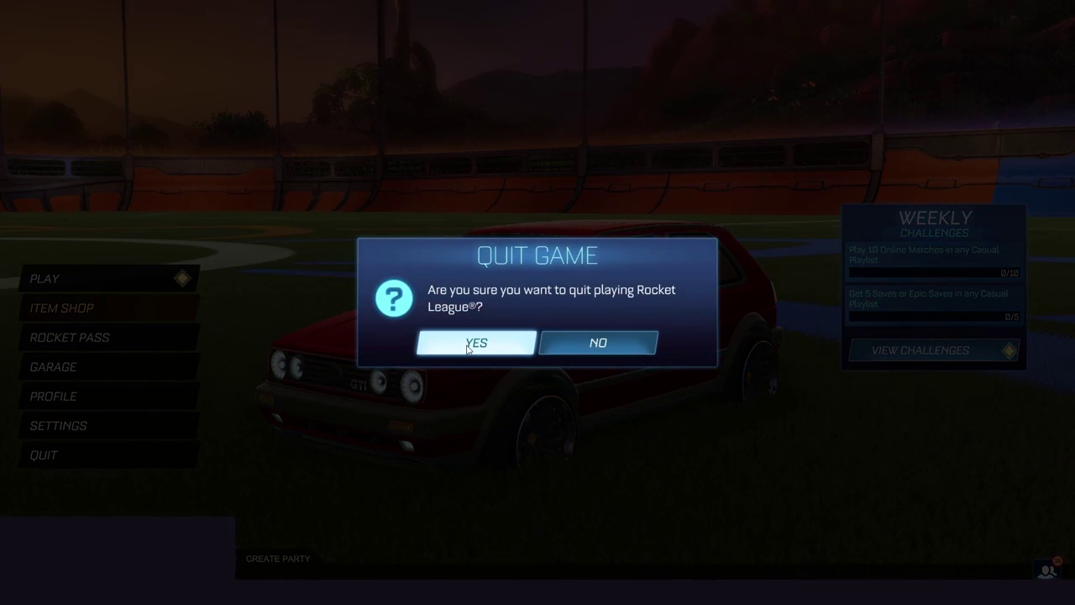
{"action": "left_click", "coordinate": [506, 346]}
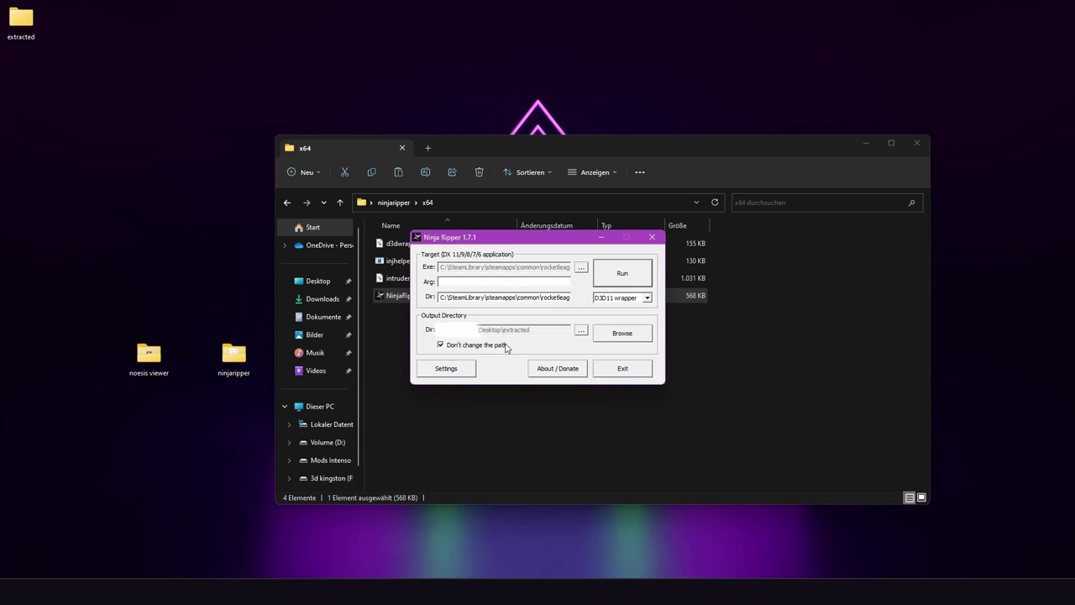
- Place the extracted folder above ninjaripper on the desktop, open its nested 2023.03.17_03.53.05_RocketLeague.exe folder and select Mesh_0000.rip
{"action": "left_click_drag", "start_coordinate": [21, 21], "coordinate": [238, 250]}
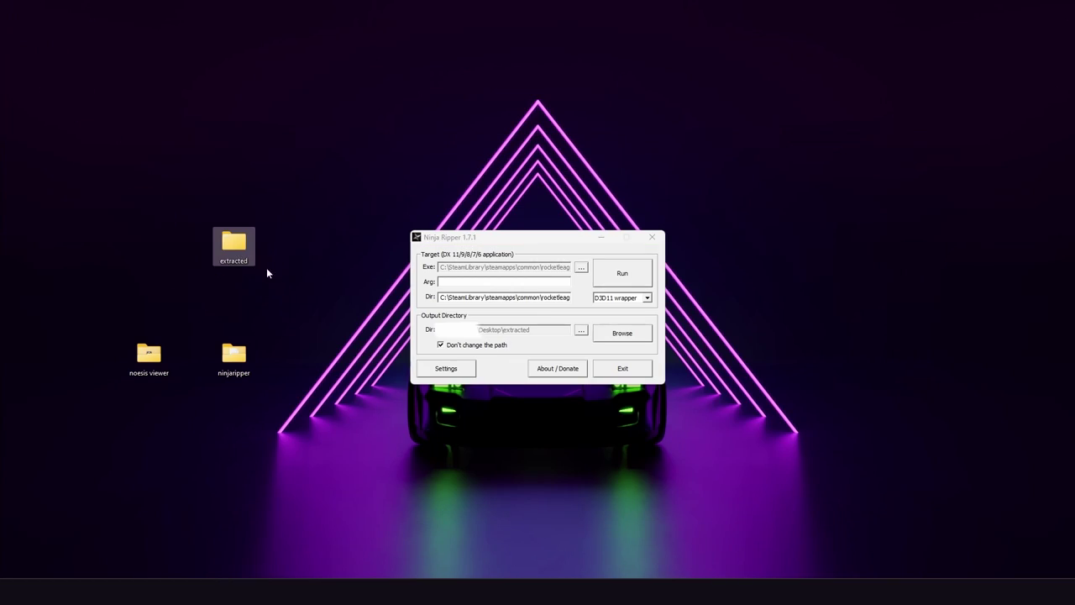
{"action": "double_click", "coordinate": [235, 244]}
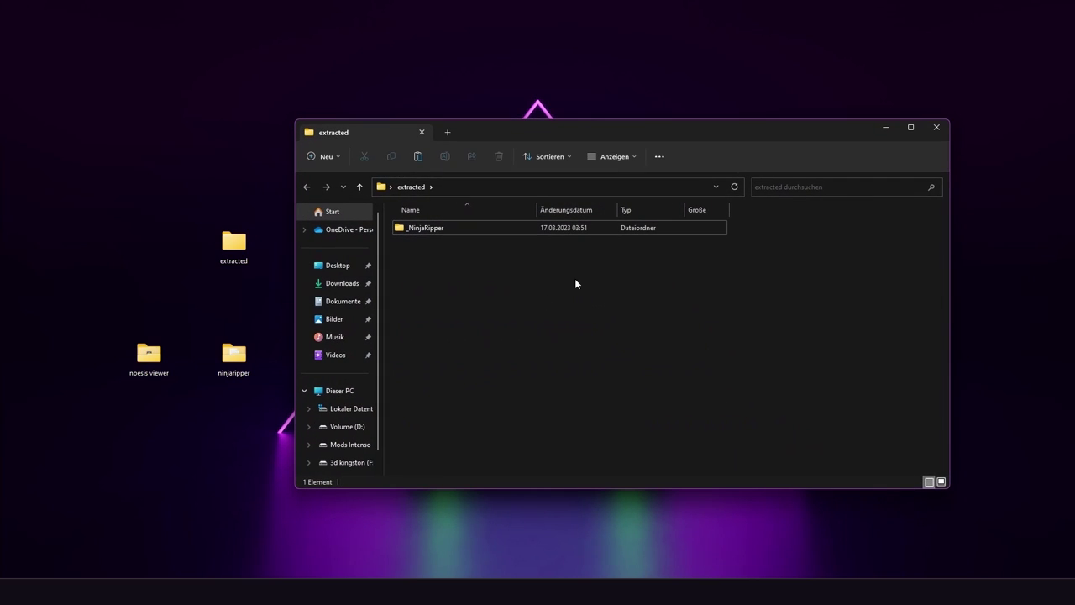
{"action": "double_click", "coordinate": [456, 227]}
{"action": "double_click", "coordinate": [457, 230]}
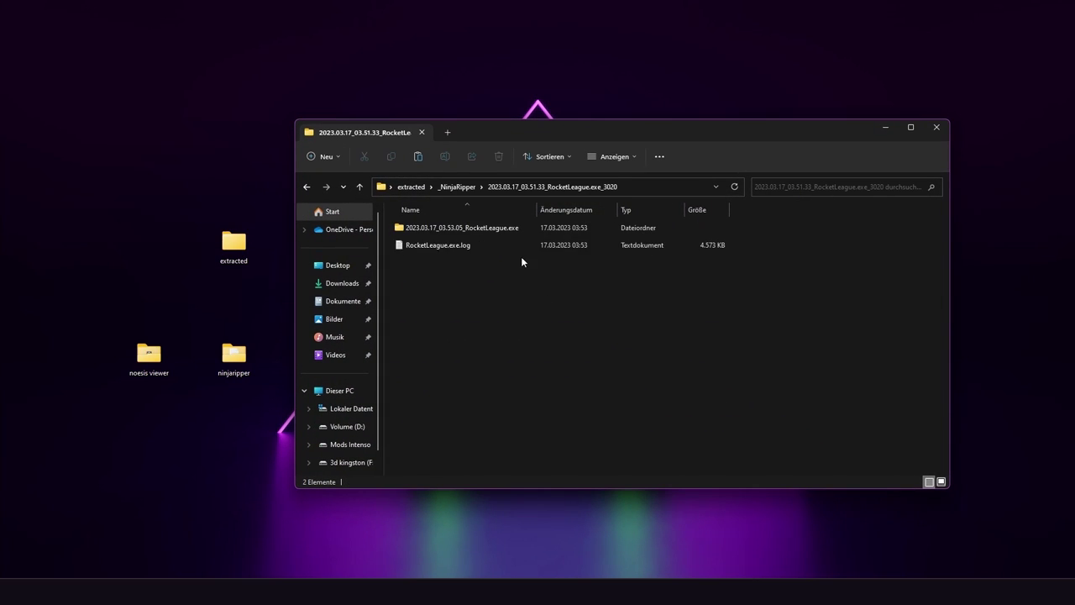
{"action": "double_click", "coordinate": [462, 228]}
{"action": "left_click", "coordinate": [581, 227]}
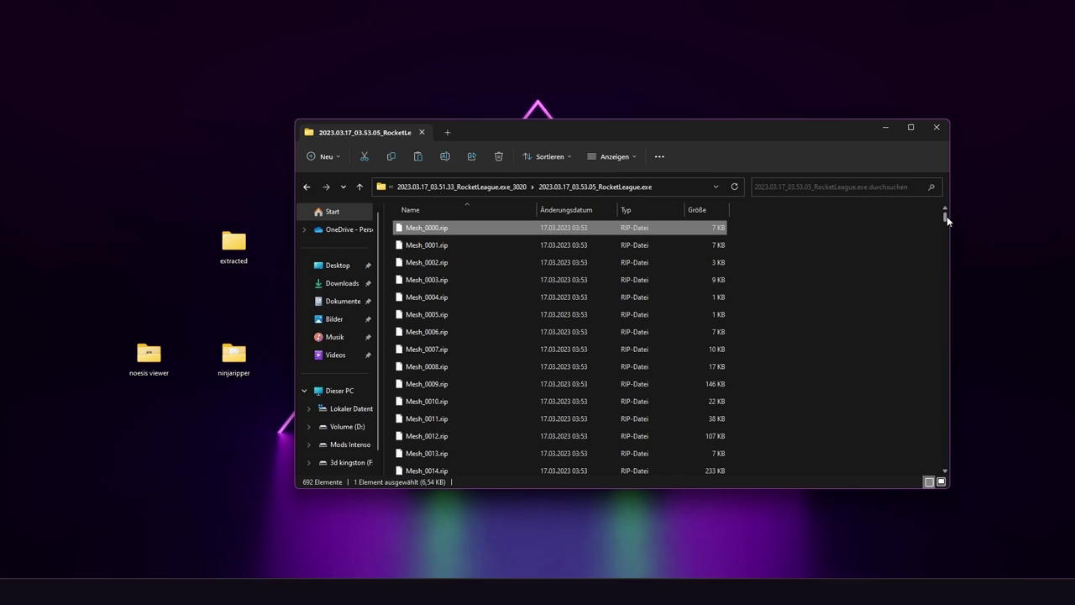
- Copy the car textures Tex_0993_0, Tex_0994_1, Tex_0999_6, Tex_1009_0, Tex_1010_1, Tex_1011_2, Tex_1012_3, Tex_1018_1, Tex_1019_2 and Tex_1024_7 from the rip folder
{"action": "left_click_drag", "start_coordinate": [946, 217], "coordinate": [949, 308]}
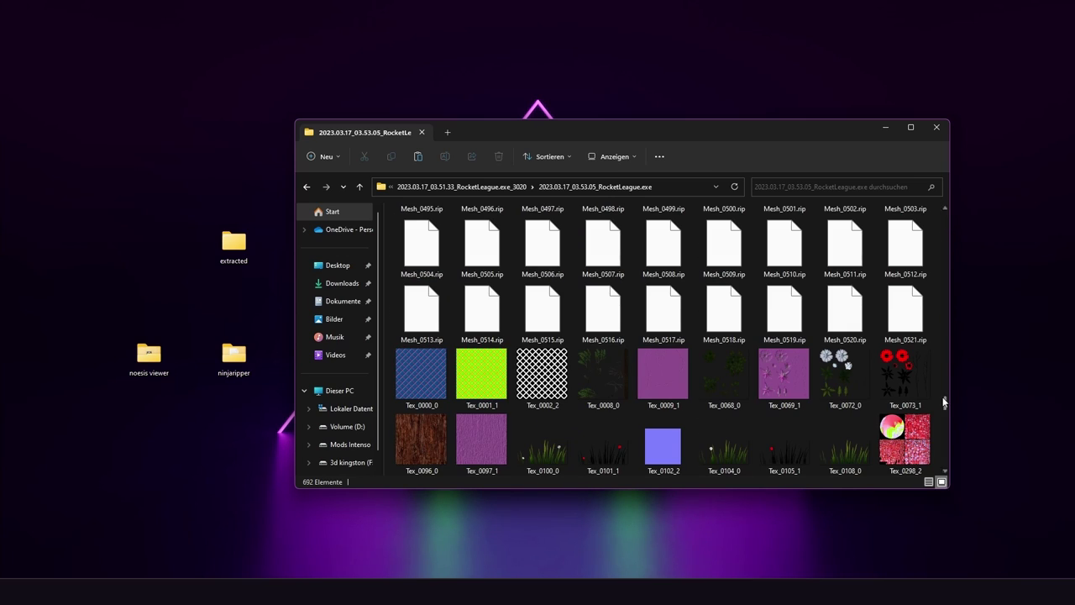
{"action": "left_click_drag", "start_coordinate": [945, 402], "coordinate": [942, 434]}
{"action": "left_click", "coordinate": [672, 326], "text": "ctrl"}
{"action": "left_click", "coordinate": [546, 327], "text": "ctrl"}
{"action": "left_click", "coordinate": [496, 327], "text": "ctrl"}
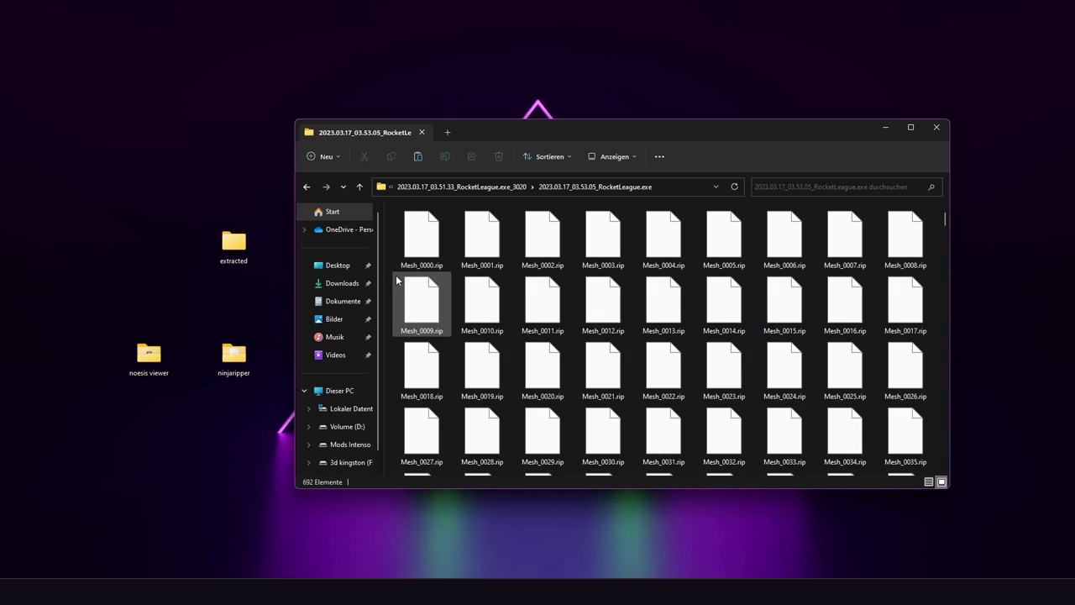
- Create a folder named golf2 inside the 2023.03.17_03.53.05_RocketLeague.exe folder and open it
{"action": "right_click", "coordinate": [398, 278]}
{"action": "key", "text": "ctrl+shift+n"}
{"action": "type", "text": "golf2"}
{"action": "key", "text": "Return"}
{"action": "key", "text": "Return"}
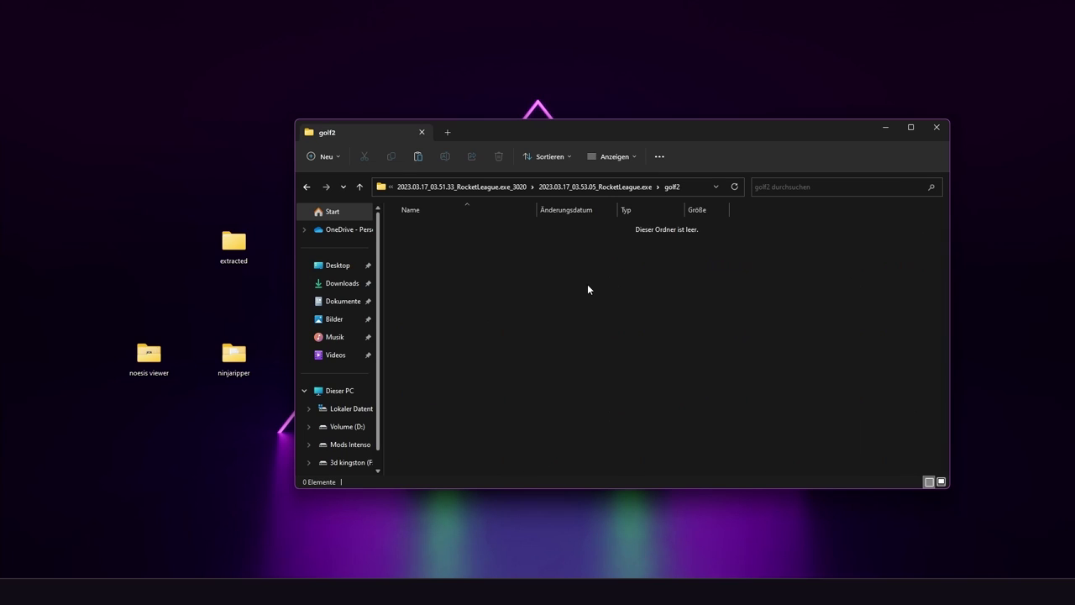
- Paste the copied car textures into the golf2 folder and show them as large thumbnails
{"action": "key", "text": "ctrl+v"}
{"action": "right_click", "coordinate": [748, 260]}
{"action": "mouse_move", "coordinate": [783, 295]}
{"action": "left_click", "coordinate": [697, 312]}
{"action": "left_click_drag", "start_coordinate": [397, 360], "coordinate": [916, 206]}
{"action": "left_click", "coordinate": [783, 292]}
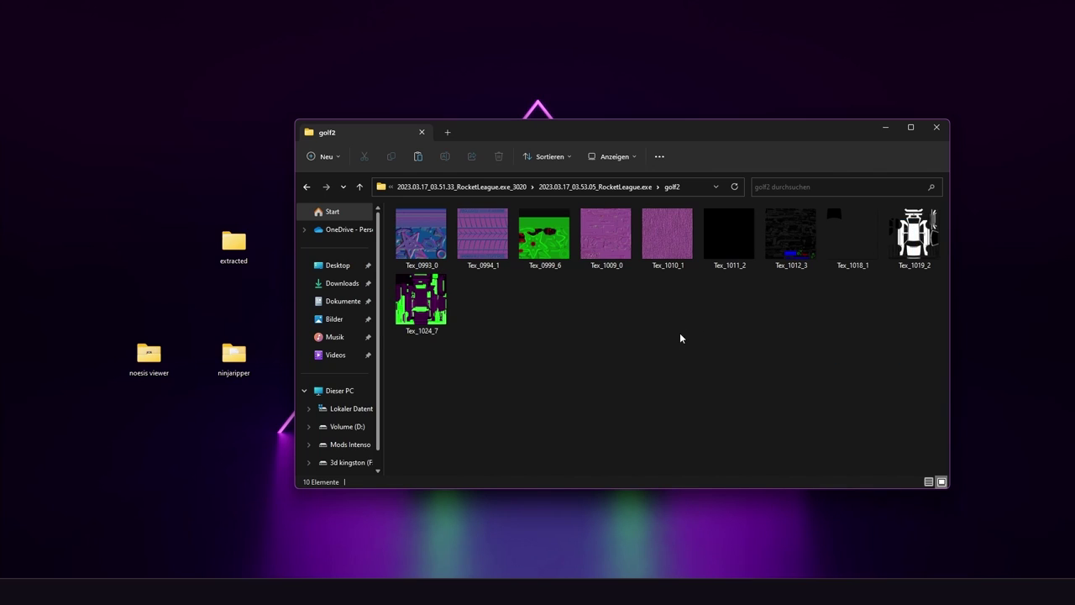
{"action": "left_click_drag", "start_coordinate": [412, 345], "coordinate": [910, 231]}
{"action": "left_click_drag", "start_coordinate": [925, 355], "coordinate": [518, 336]}
{"action": "left_click_drag", "start_coordinate": [419, 358], "coordinate": [884, 274]}
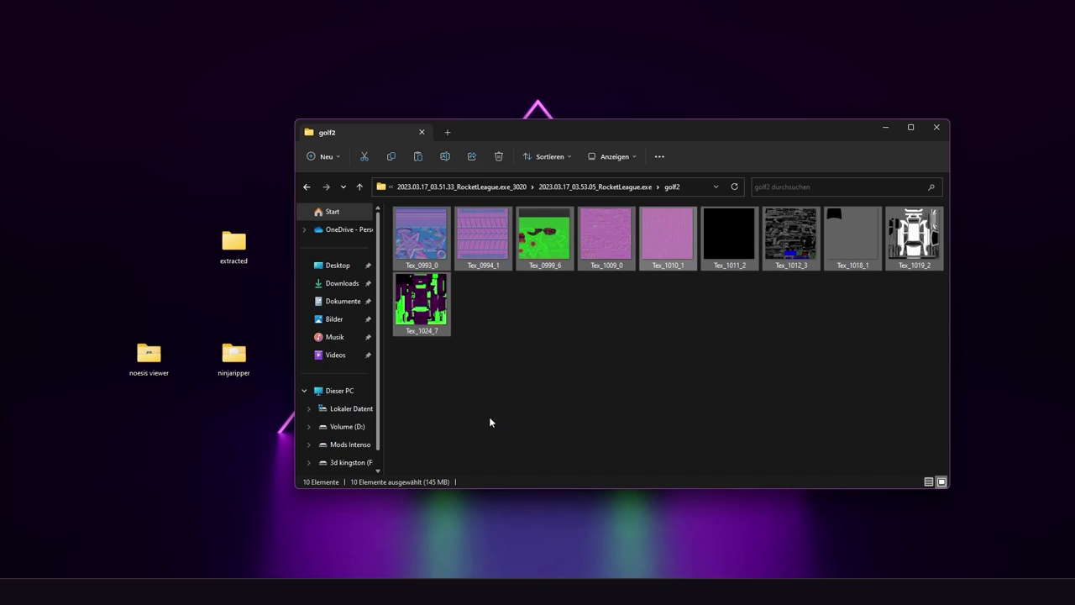
{"action": "left_click_drag", "start_coordinate": [422, 430], "coordinate": [892, 264]}
{"action": "left_click", "coordinate": [885, 282]}
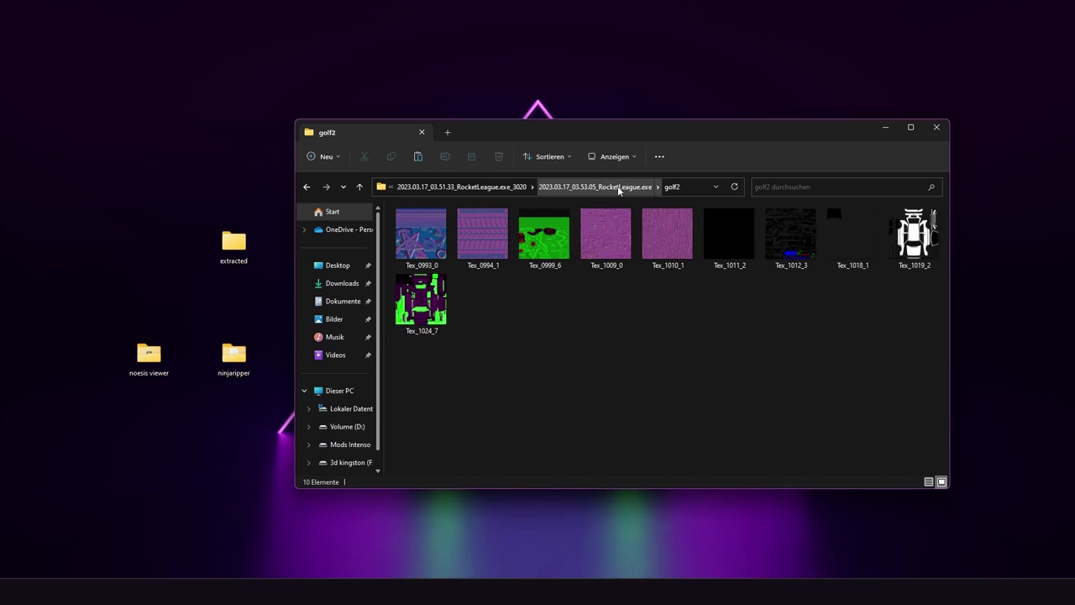
- Return to the folder of ripped meshes and launch Noesis from the desktop's noesis viewer folder, arranging the windows side by side
{"action": "left_click", "coordinate": [618, 187]}
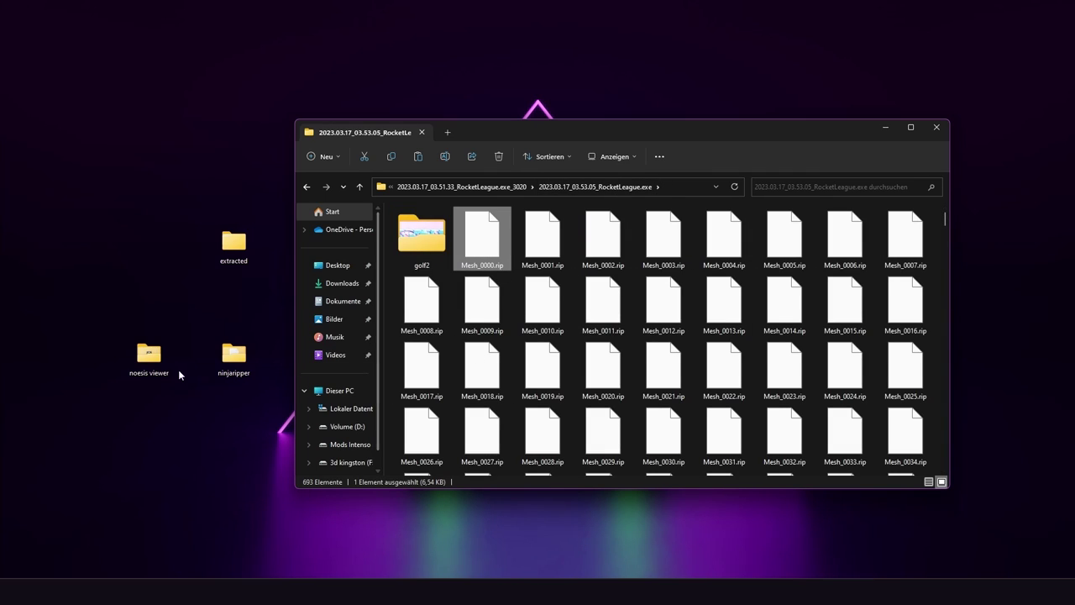
{"action": "left_click", "coordinate": [151, 366]}
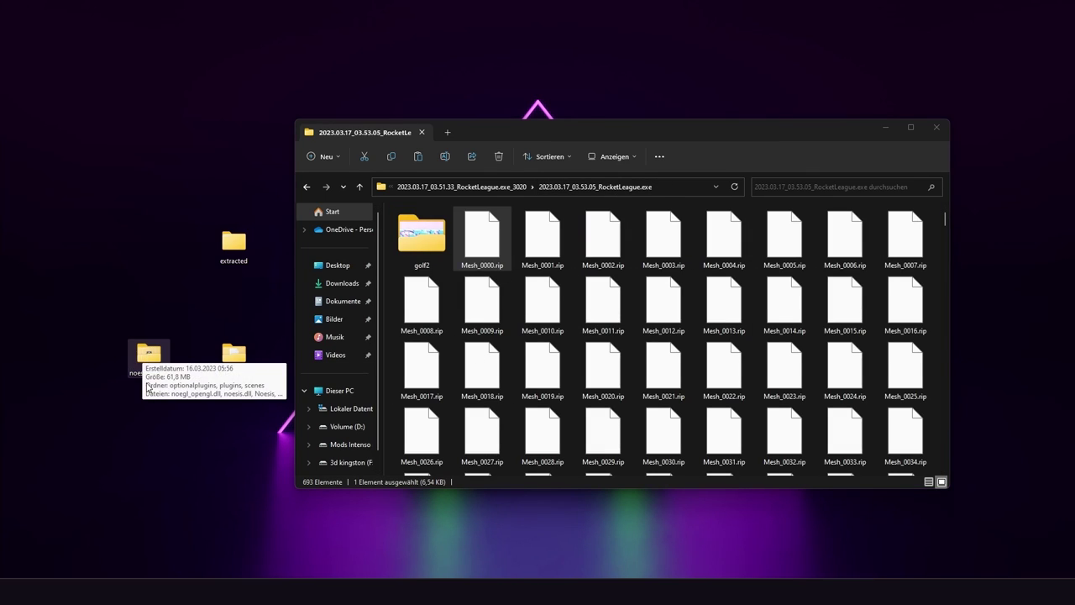
{"action": "double_click", "coordinate": [150, 355]}
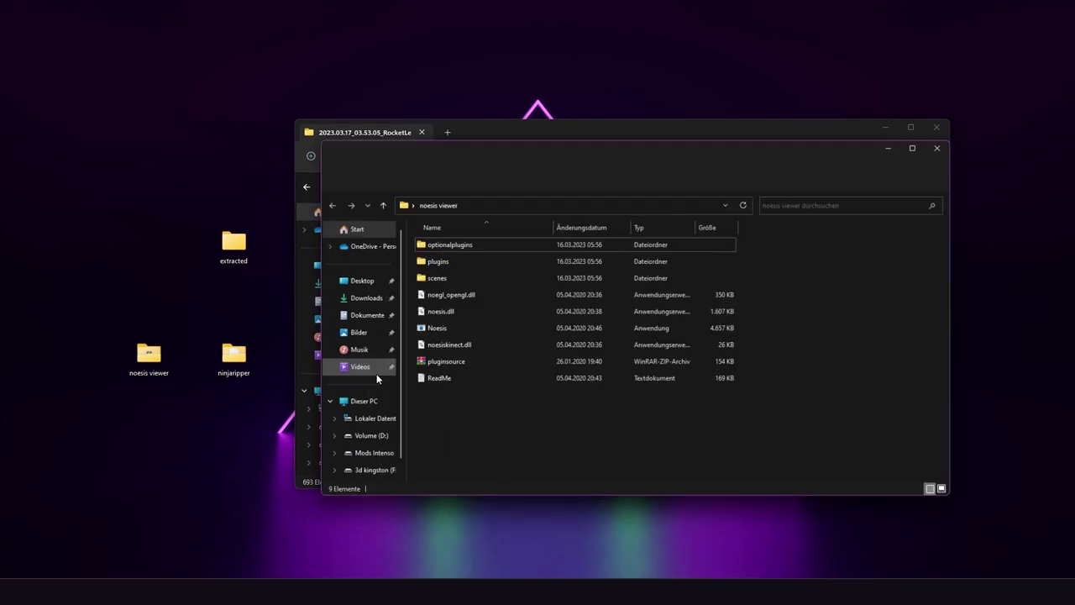
{"action": "left_click_drag", "start_coordinate": [485, 147], "coordinate": [172, 142]}
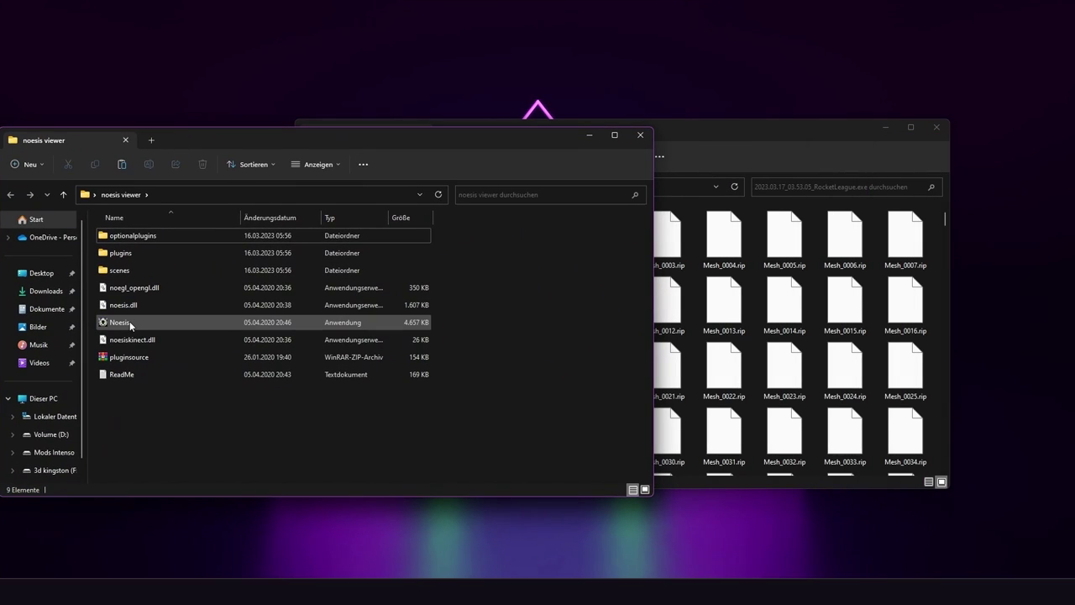
{"action": "left_click", "coordinate": [126, 323]}
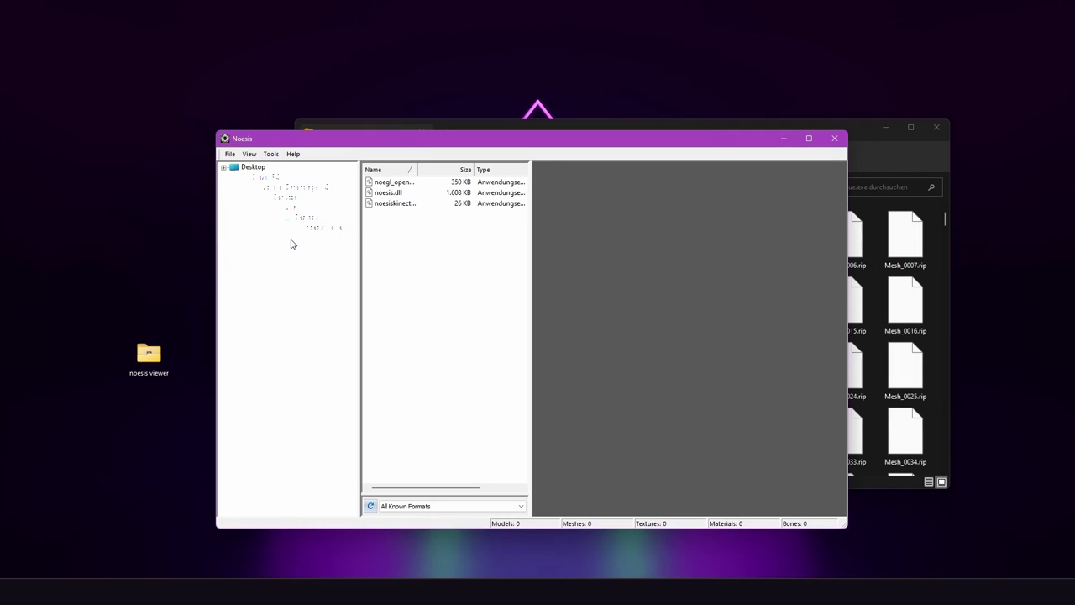
{"action": "left_click", "coordinate": [873, 161]}
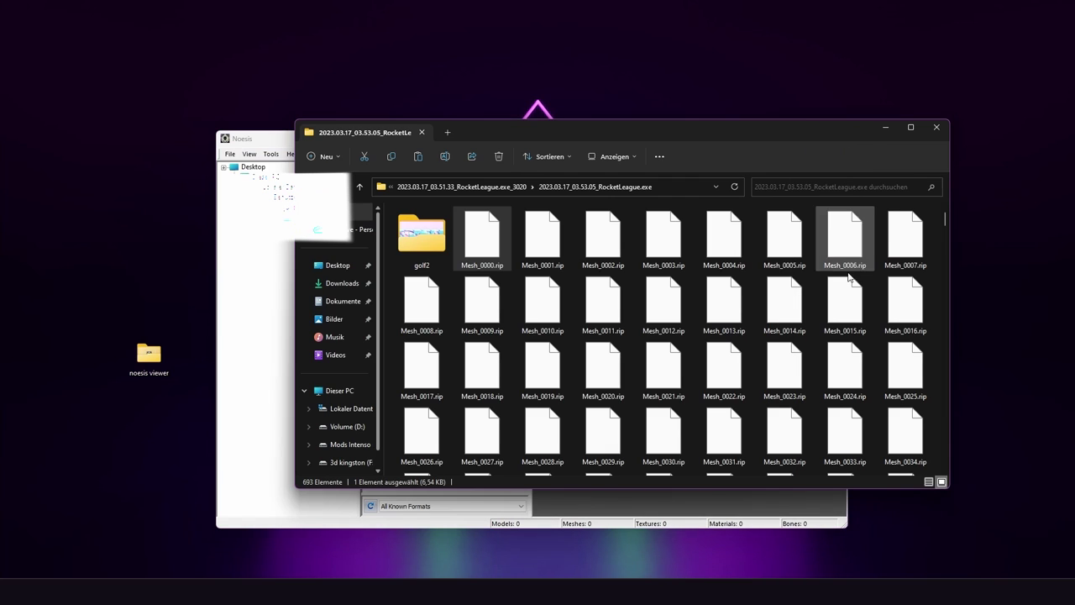
{"action": "left_click_drag", "start_coordinate": [207, 147], "coordinate": [186, 139]}
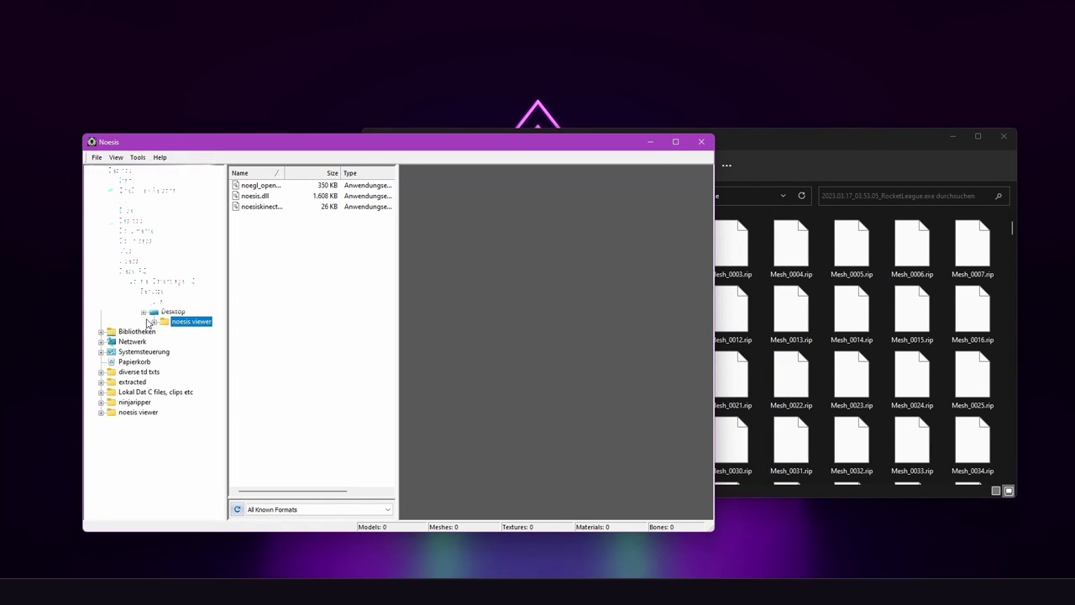
- Browse in Noesis through extracted and _NinjaRipper on the desktop to the 2023.03.17_03.53.05_RocketLeague.exe folder of ripped files
{"action": "left_click", "coordinate": [143, 311]}
{"action": "left_click", "coordinate": [155, 332]}
{"action": "left_click", "coordinate": [182, 342]}
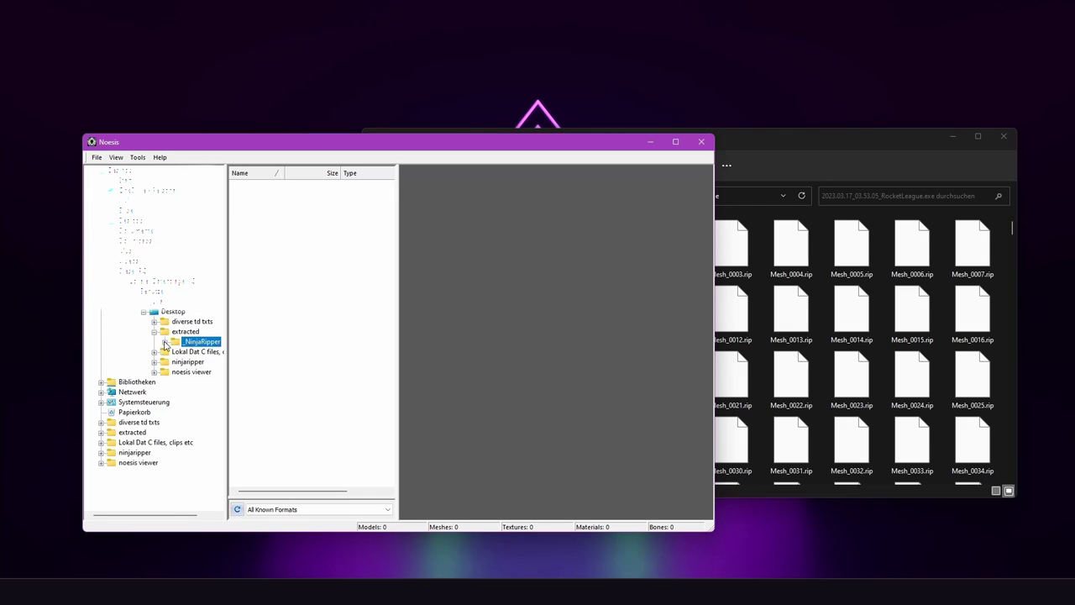
{"action": "left_click", "coordinate": [164, 341]}
{"action": "left_click", "coordinate": [206, 352]}
{"action": "left_click", "coordinate": [274, 208]}
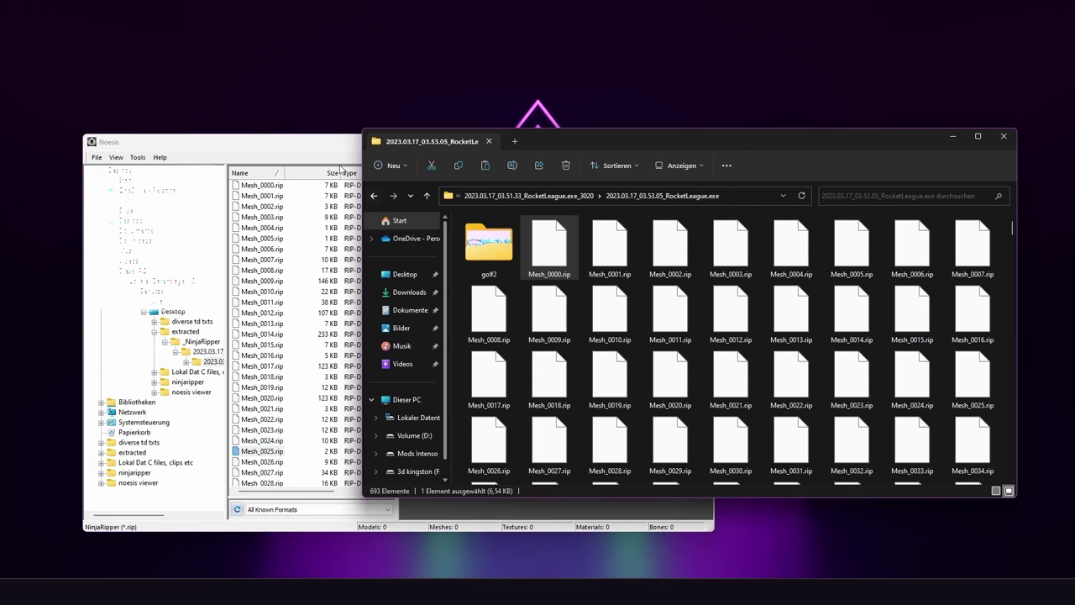
- Preview Mesh_0000.rip and look through the list of ripped mesh files
{"action": "left_click", "coordinate": [285, 229]}
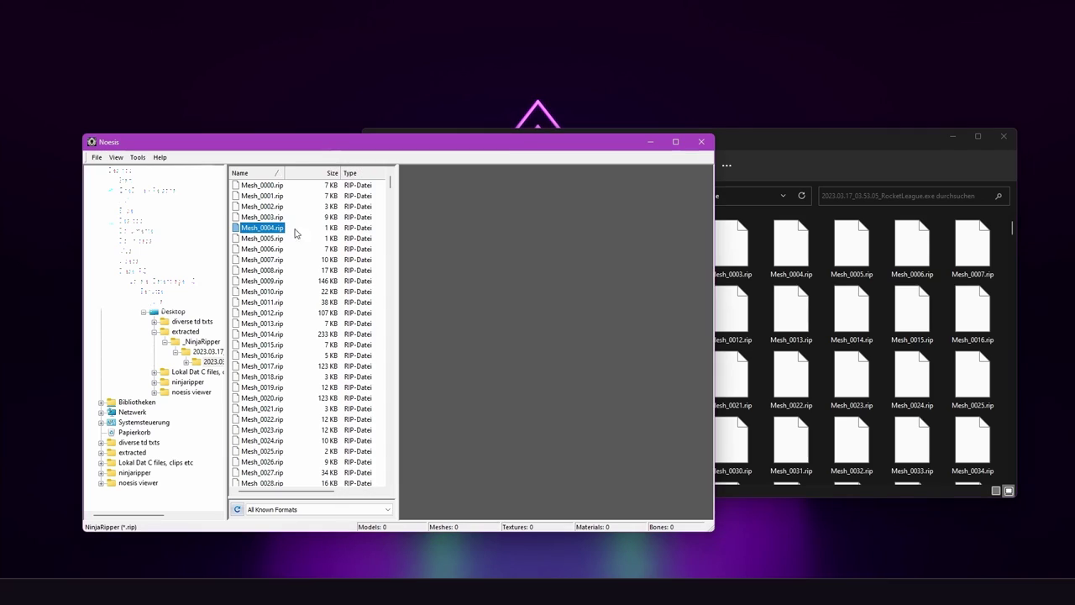
{"action": "left_click", "coordinate": [254, 187]}
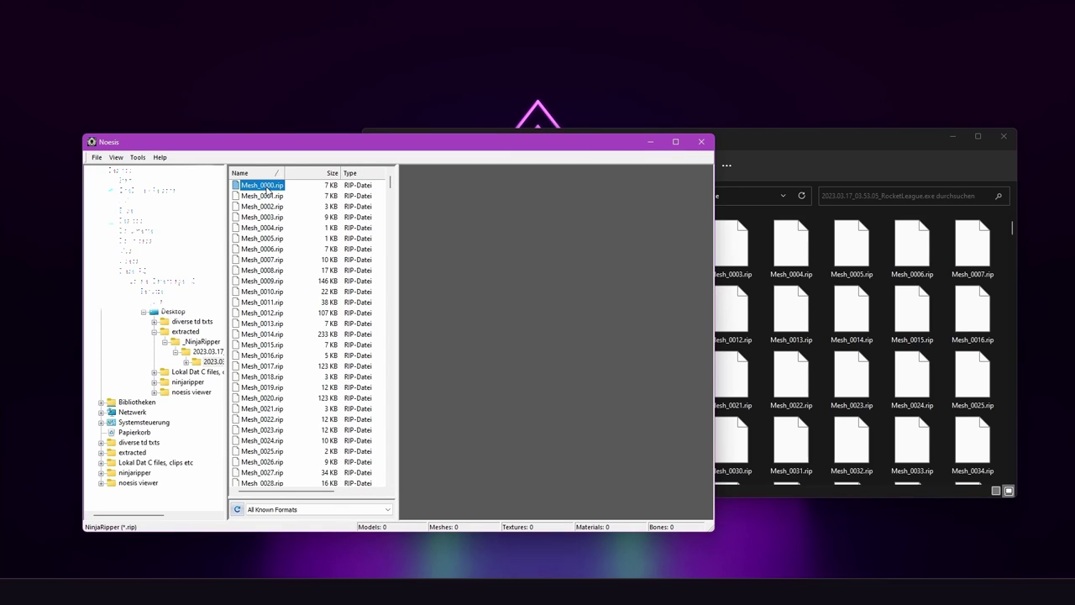
{"action": "double_click", "coordinate": [262, 187]}
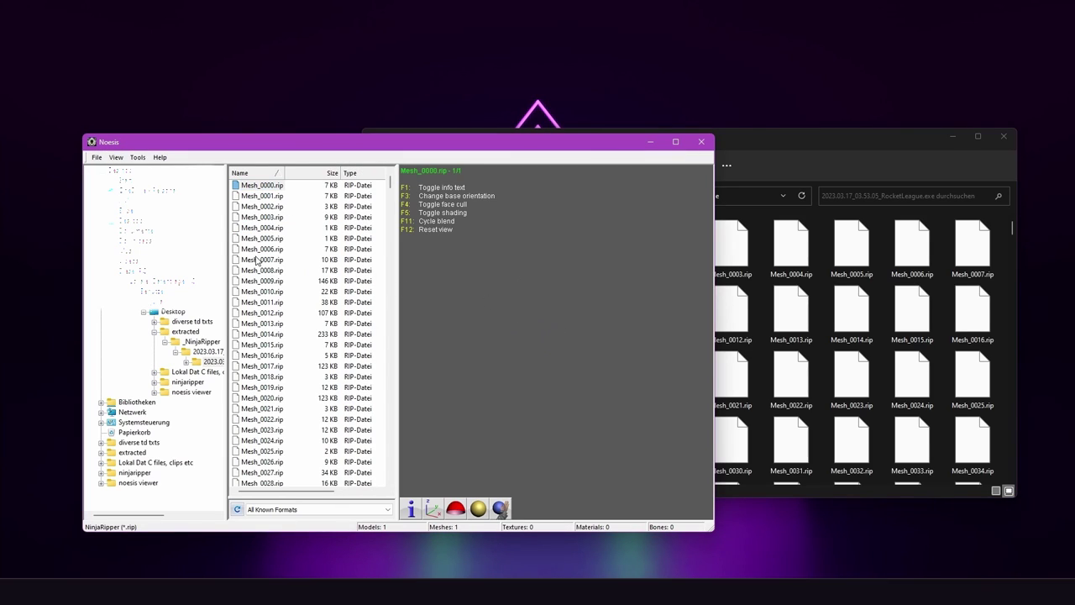
{"action": "scroll", "coordinate": [297, 339], "scroll_direction": "down", "scroll_amount": 3}
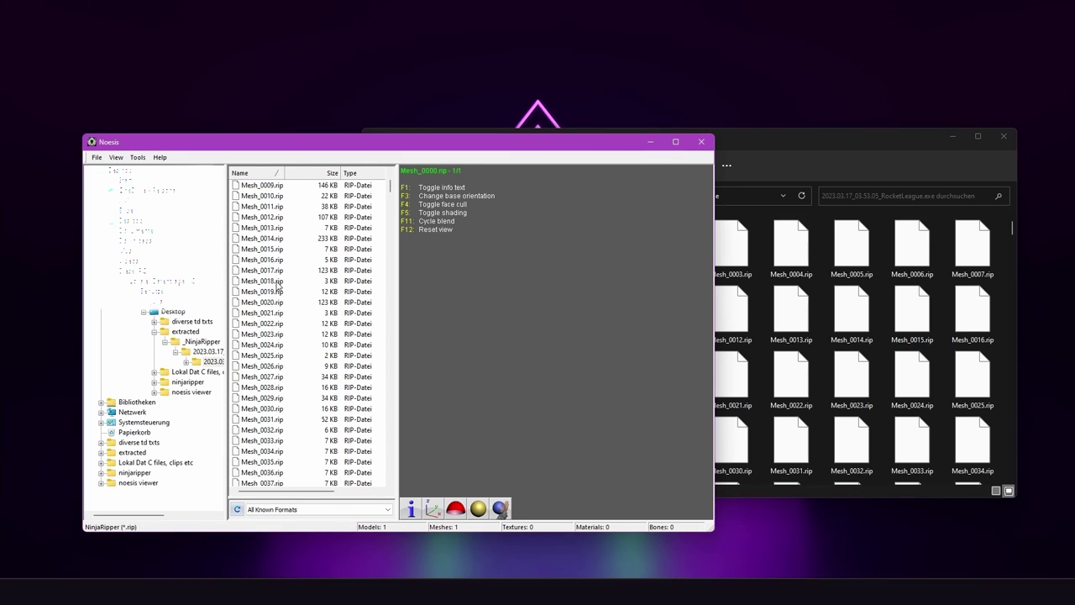
{"action": "scroll", "coordinate": [299, 270], "scroll_direction": "up", "scroll_amount": 3}
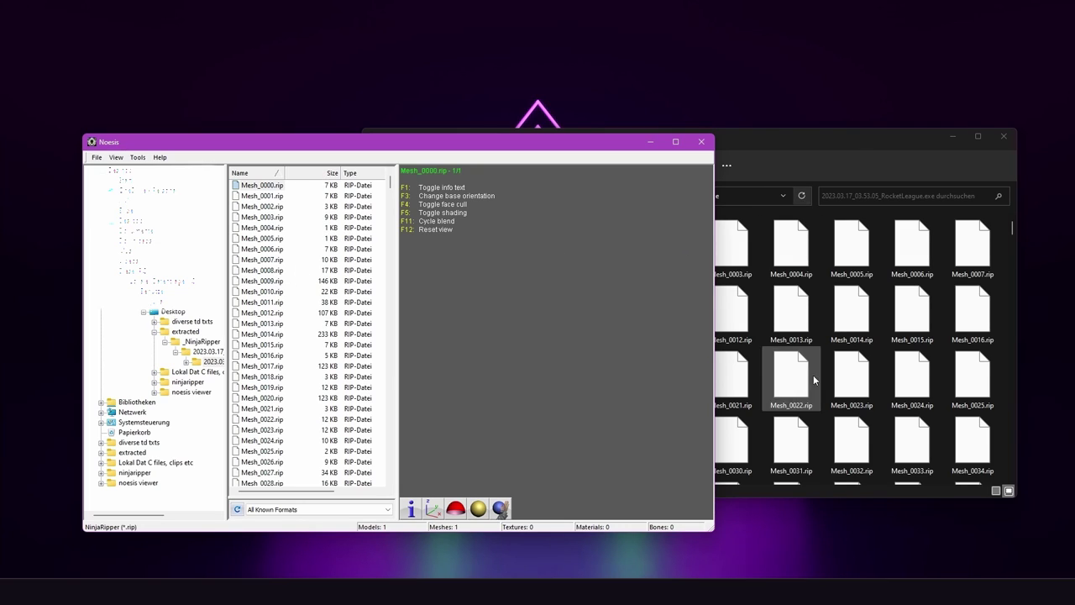
- Sort the ripped files by size with the largest first and preview the texture Tex_0000_0
{"action": "left_click", "coordinate": [326, 174]}
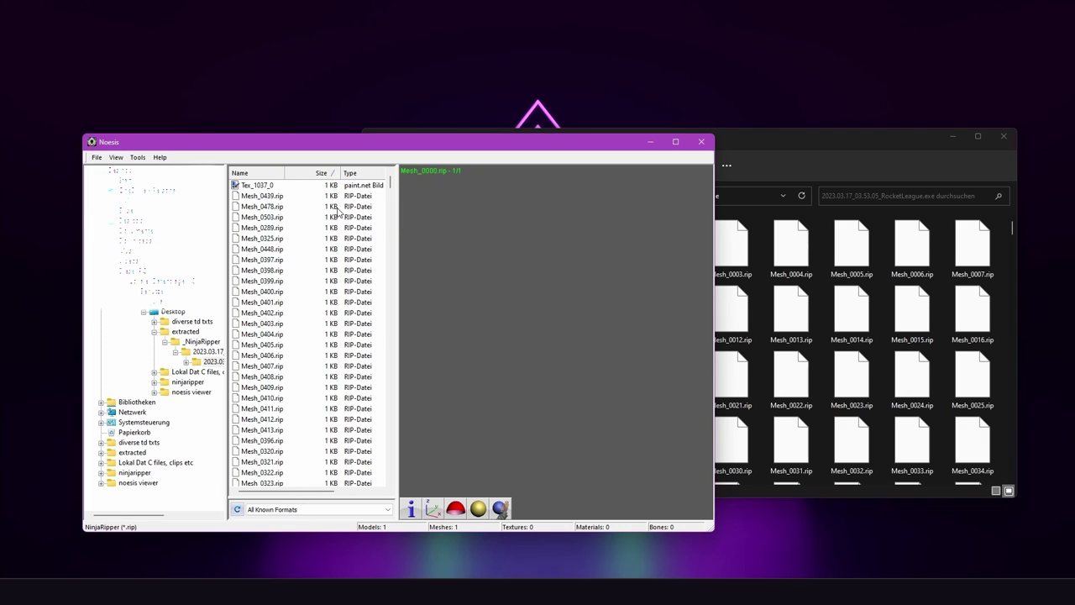
{"action": "left_click", "coordinate": [257, 185]}
{"action": "left_click", "coordinate": [257, 197]}
{"action": "left_click", "coordinate": [264, 261]}
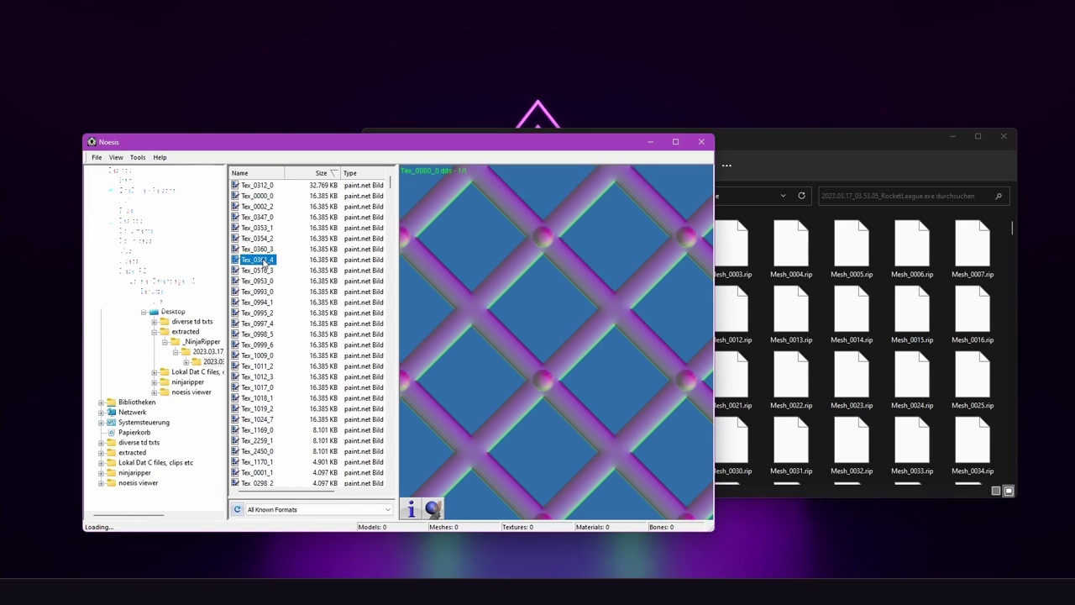
- Preview Mesh_0098.rip, the first mesh after the largest textures, and inspect its model
{"action": "left_click", "coordinate": [270, 304]}
{"action": "scroll", "coordinate": [278, 307], "scroll_direction": "down", "scroll_amount": 13}
{"action": "scroll", "coordinate": [280, 311], "scroll_direction": "down", "scroll_amount": 8}
{"action": "left_click", "coordinate": [262, 229]}
{"action": "double_click", "coordinate": [265, 230]}
{"action": "left_click_drag", "start_coordinate": [504, 306], "coordinate": [496, 345]}
- Preview Mesh_0294.rip and examine its model from an angled view
{"action": "left_click", "coordinate": [264, 238]}
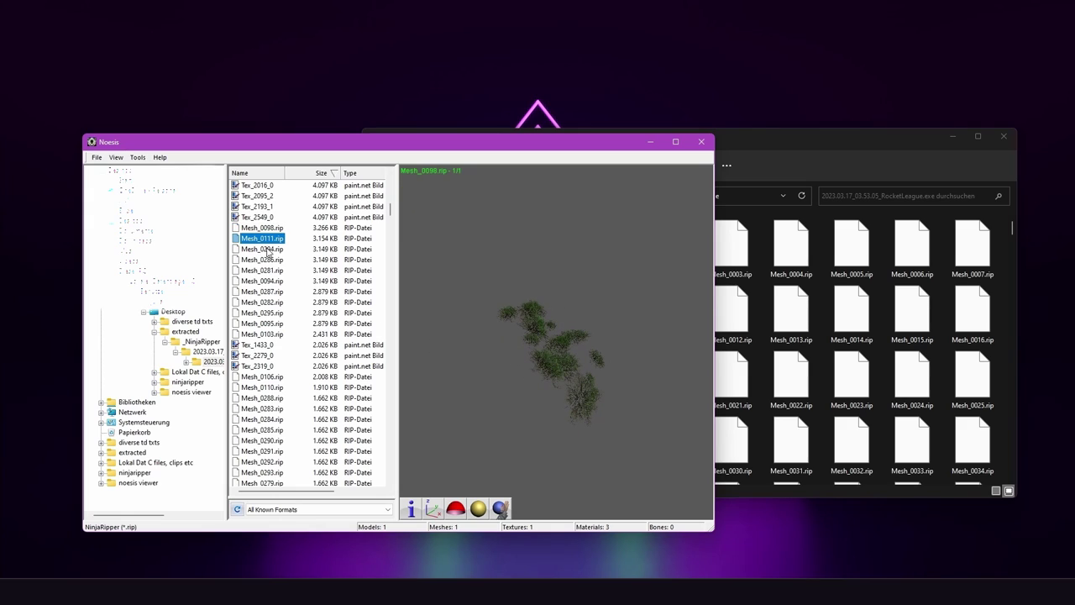
{"action": "left_click", "coordinate": [270, 249]}
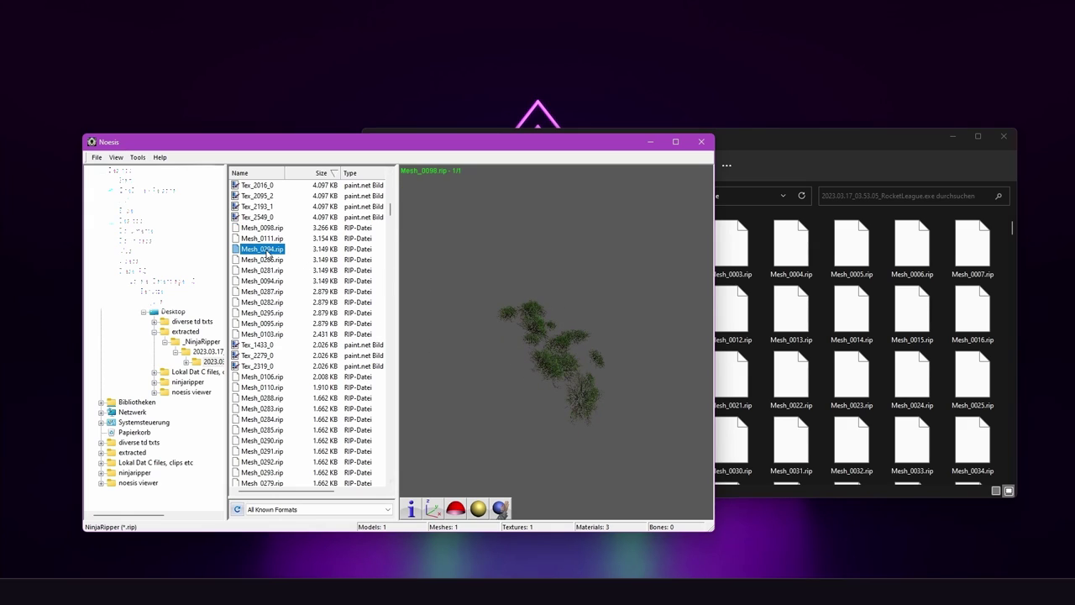
{"action": "left_click_drag", "start_coordinate": [521, 340], "coordinate": [468, 331]}
{"action": "left_click_drag", "start_coordinate": [588, 335], "coordinate": [556, 359]}
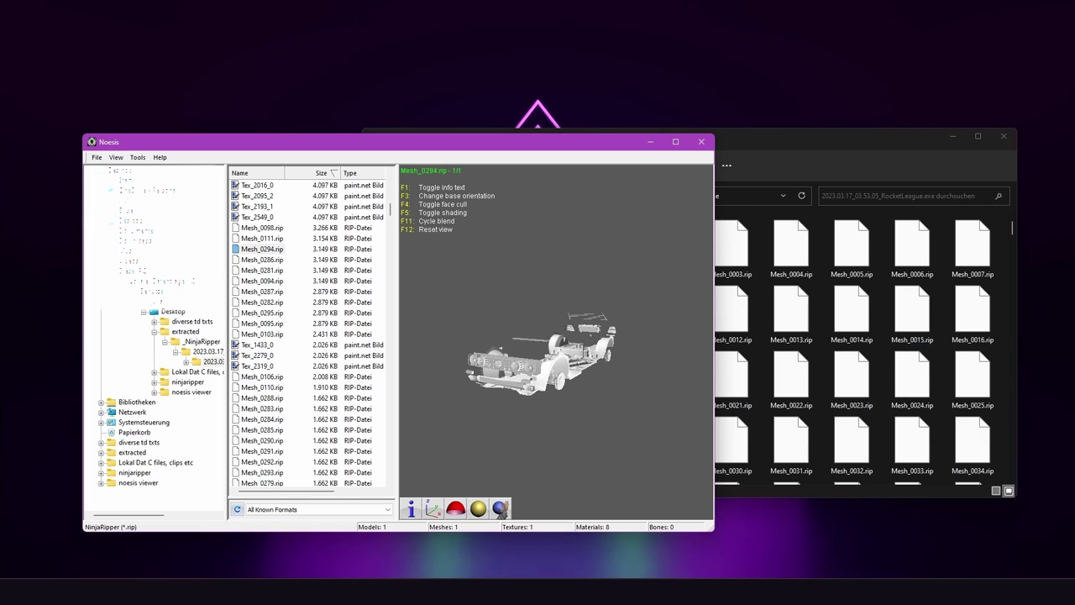
- Open the export settings for Mesh_0294.rip
{"action": "left_click", "coordinate": [269, 251]}
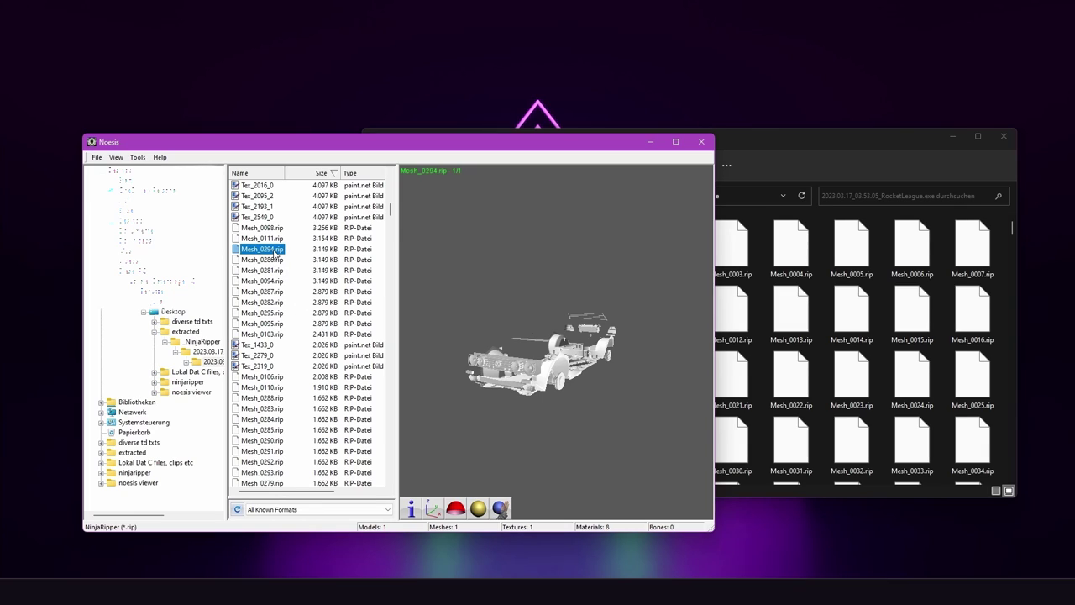
{"action": "right_click", "coordinate": [269, 250]}
{"action": "key", "text": "Escape"}
{"action": "right_click", "coordinate": [265, 253]}
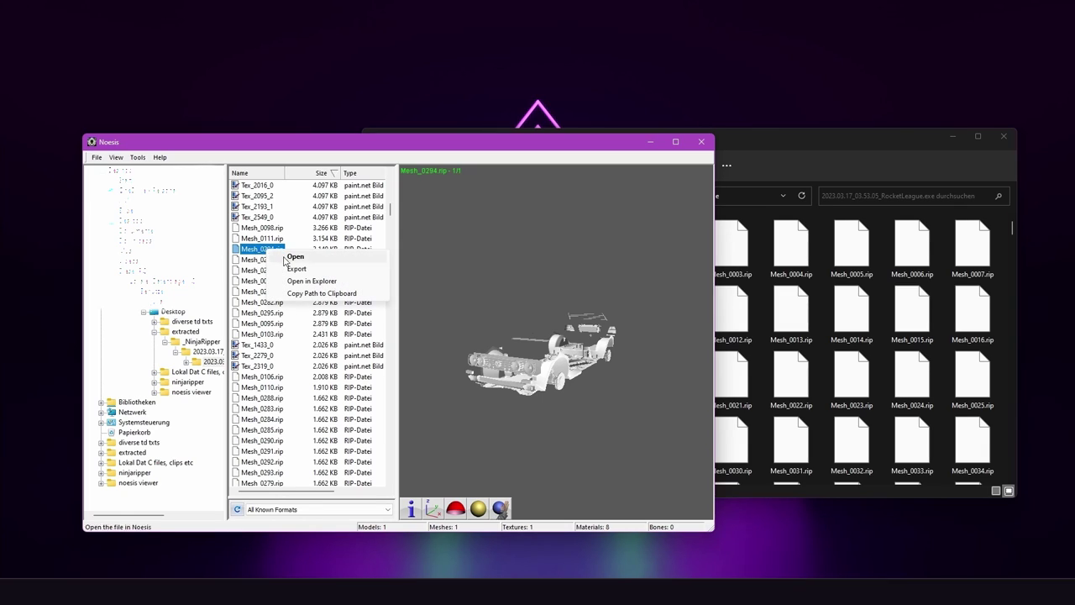
{"action": "left_click", "coordinate": [301, 272]}
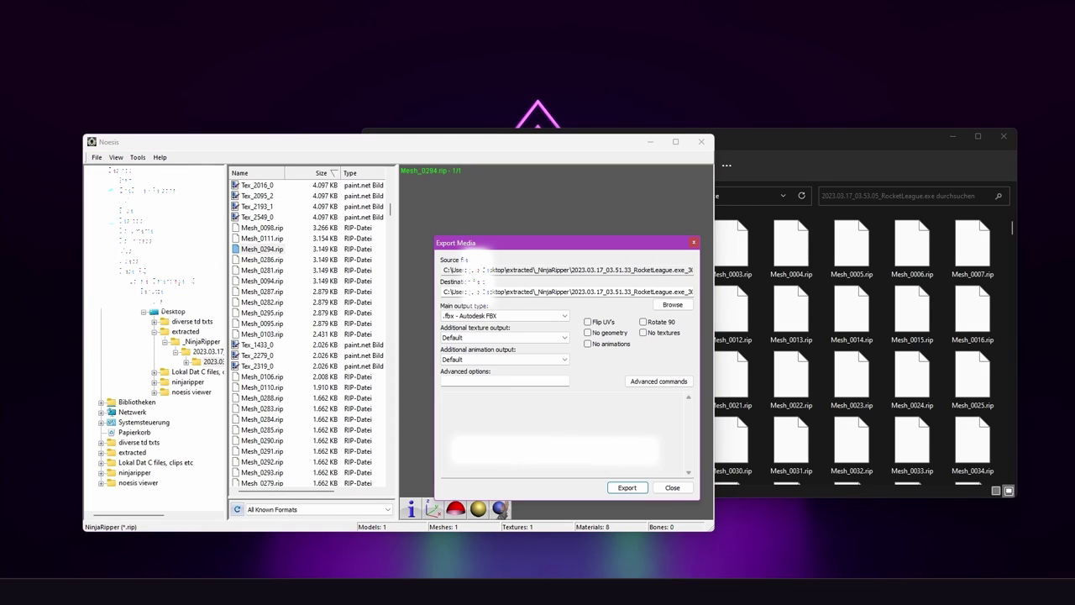
- Name the export's destination file golf2_chassis and choose .fbx - Autodesk FBX as the main output type
{"action": "left_click_drag", "start_coordinate": [450, 270], "coordinate": [696, 271]}
{"action": "left_click", "coordinate": [655, 269]}
{"action": "left_click_drag", "start_coordinate": [491, 291], "coordinate": [615, 292]}
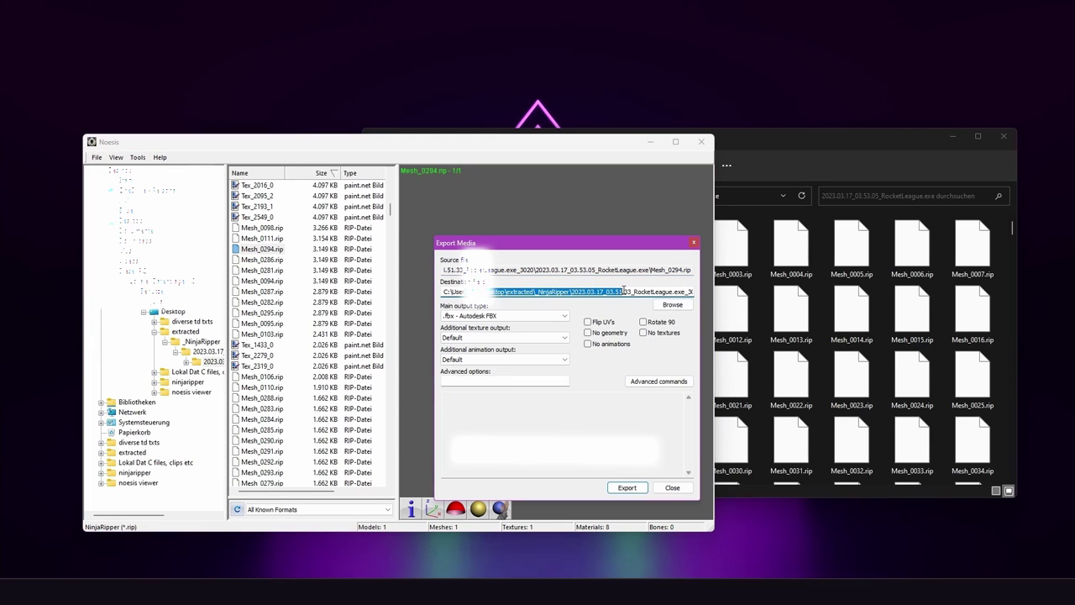
{"action": "left_click", "coordinate": [481, 291]}
{"action": "key", "text": "End"}
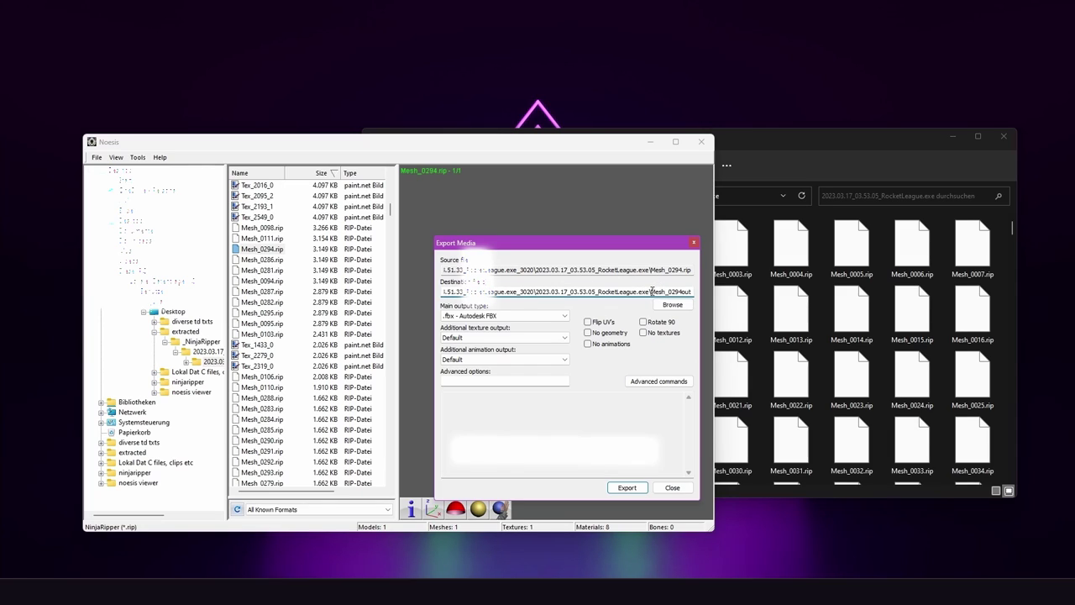
{"action": "left_click_drag", "start_coordinate": [652, 291], "coordinate": [681, 292]}
{"action": "type", "text": "gol"}
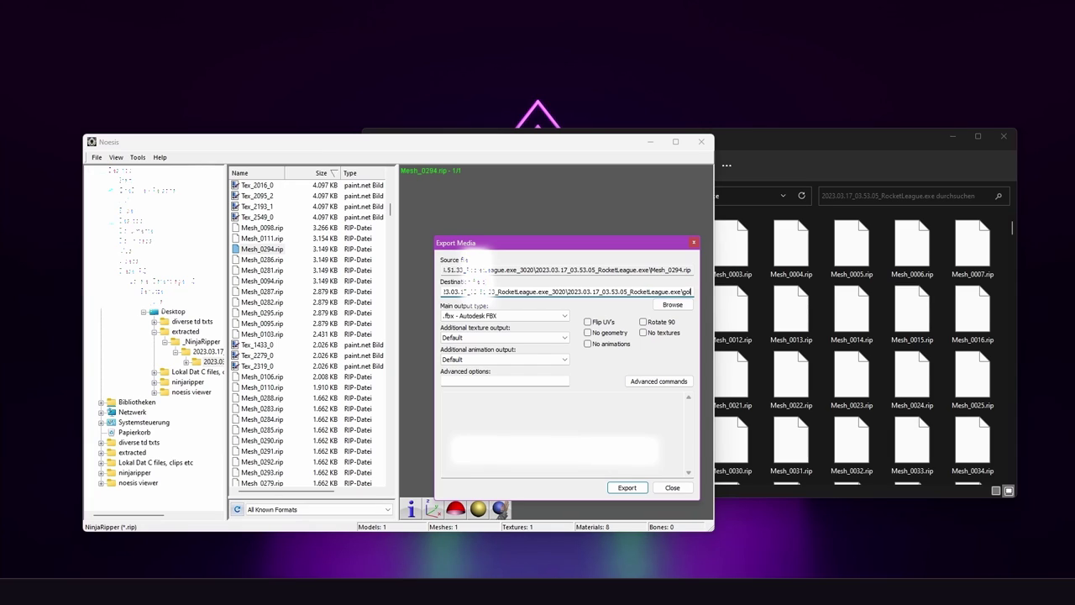
{"action": "type", "text": "f2_ch"}
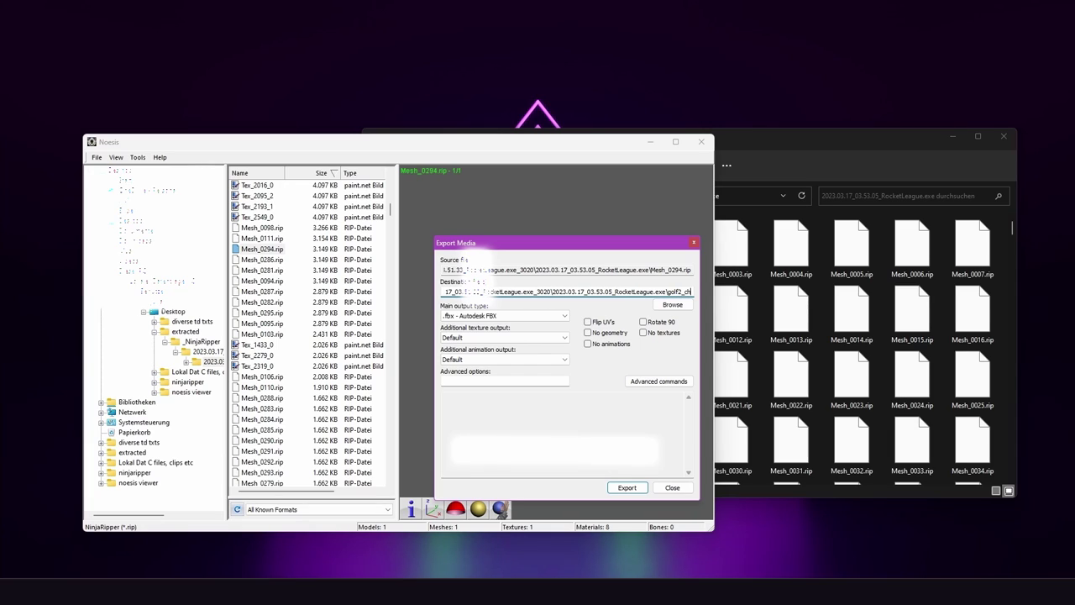
{"action": "type", "text": "assis"}
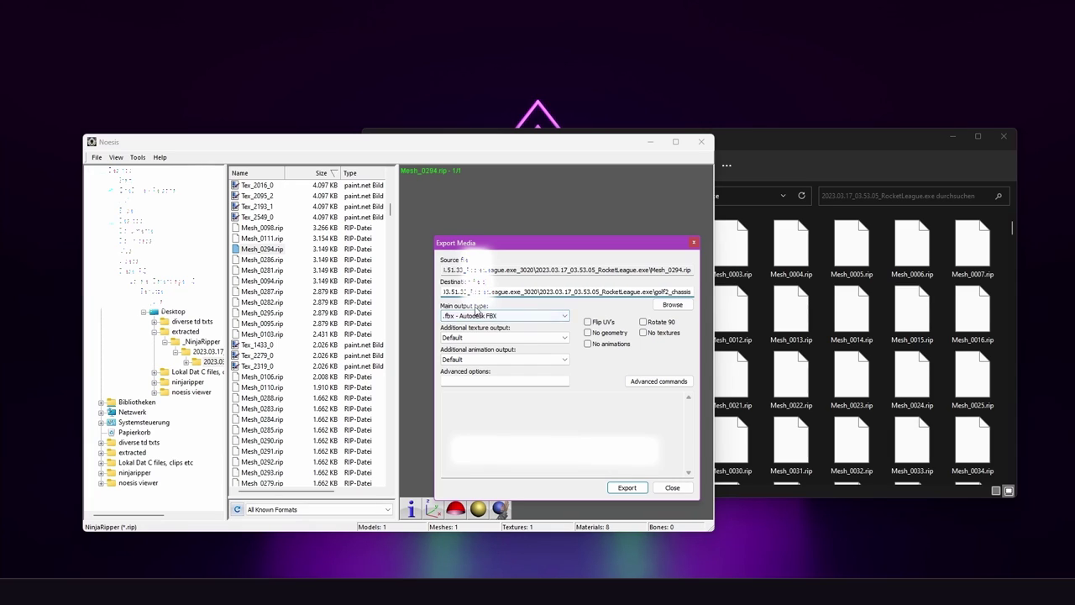
{"action": "left_click", "coordinate": [476, 315]}
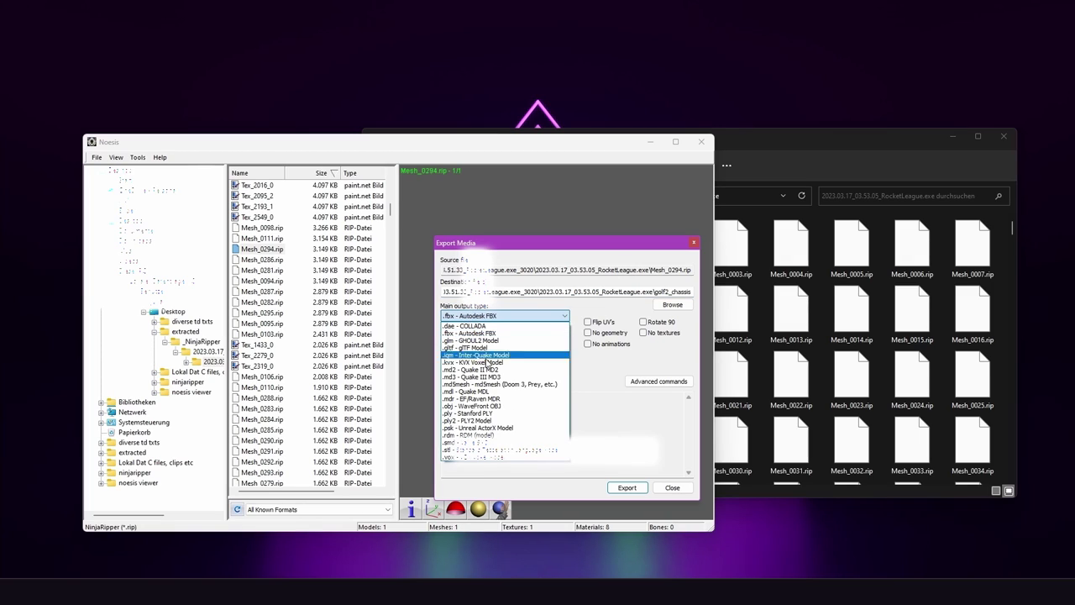
{"action": "left_click", "coordinate": [471, 333]}
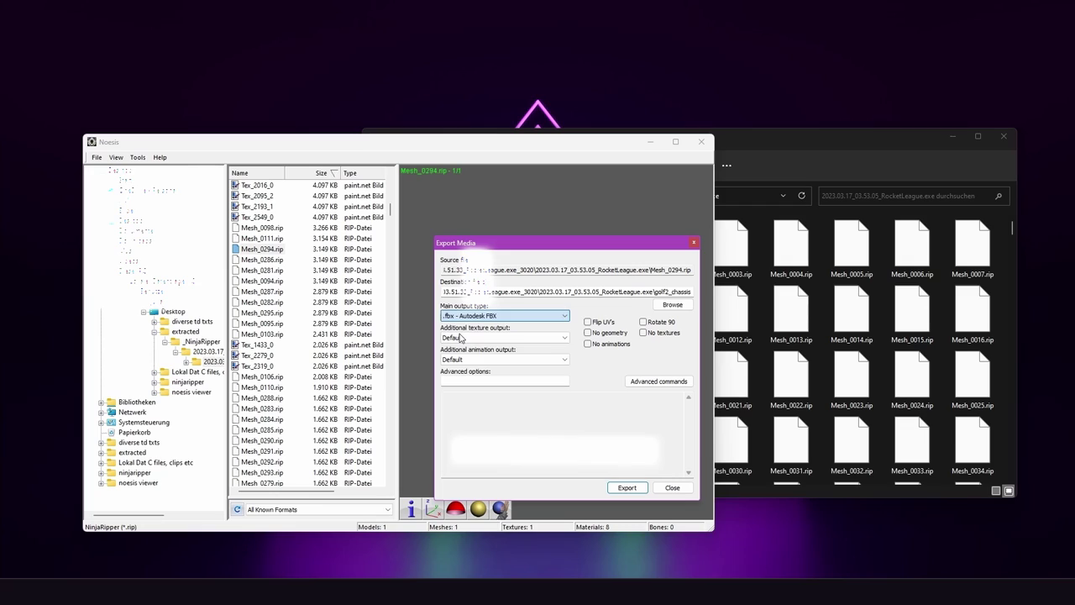
- Export Mesh_0294.rip with the current FBX settings and close the export dialog
{"action": "left_click", "coordinate": [627, 488]}
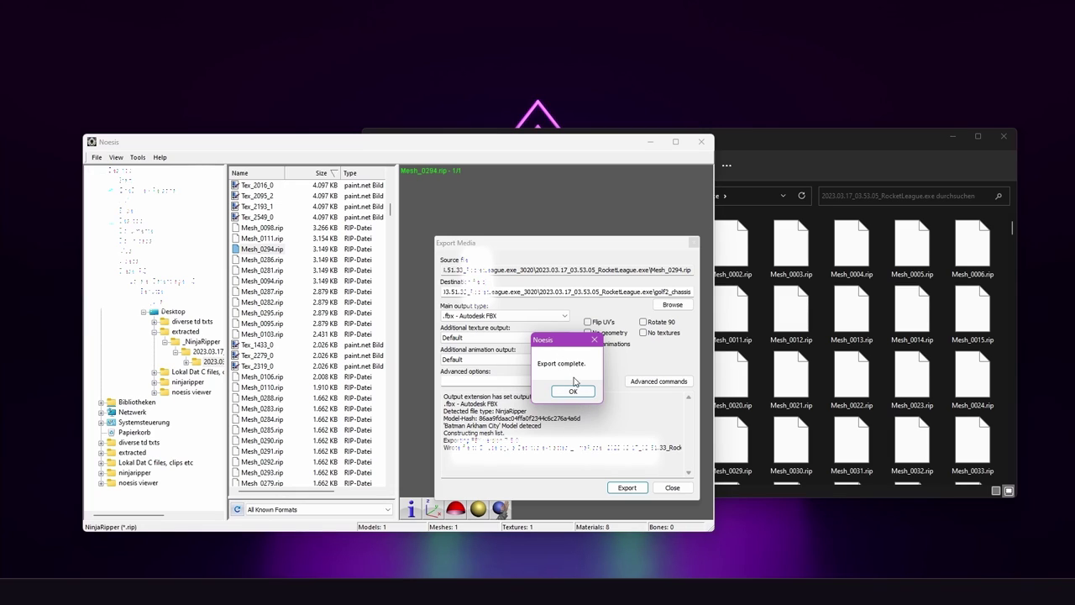
{"action": "left_click", "coordinate": [572, 388]}
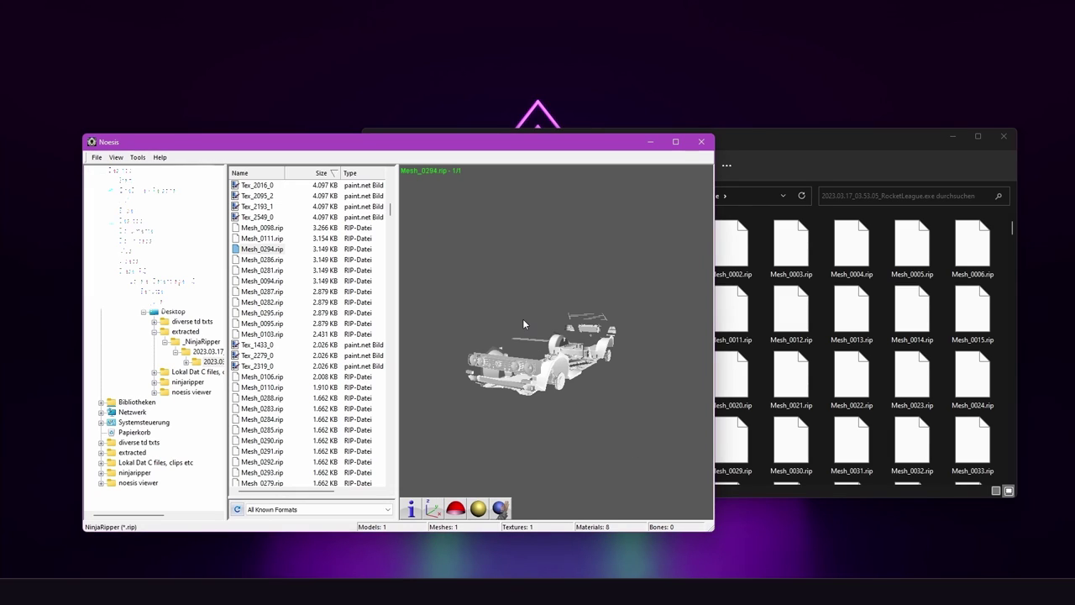
- Preview the meshes after Mesh_0294.rip down to Mesh_0287.rip, and export Mesh_0287.rip as an Autodesk FBX named golf2_body
{"action": "left_click", "coordinate": [272, 261]}
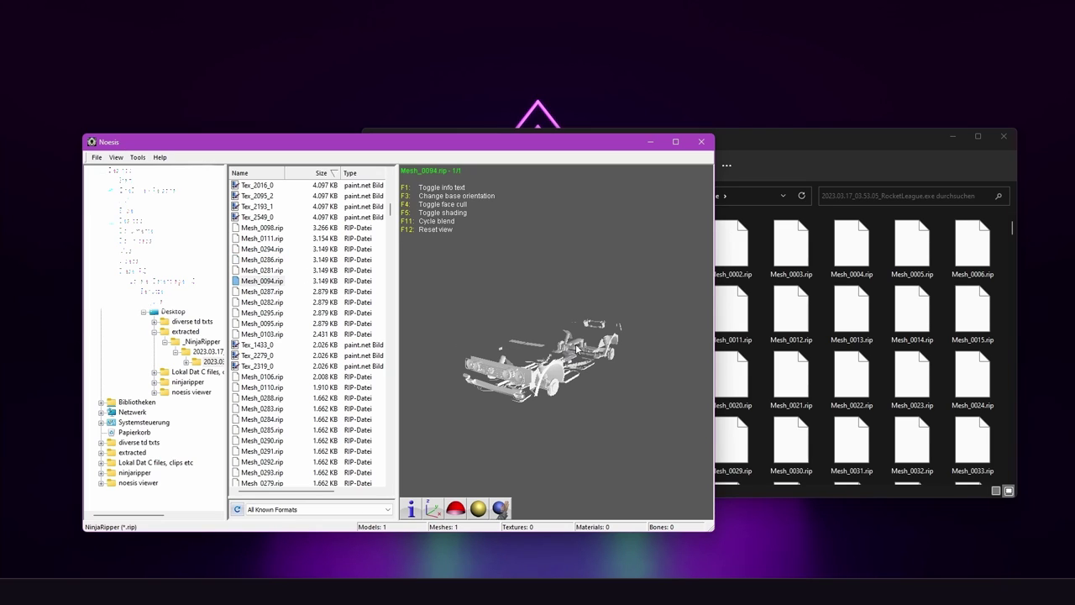
{"action": "mouse_move", "coordinate": [538, 336]}
{"action": "left_mouse_down"}
{"action": "mouse_move", "coordinate": [512, 319]}
{"action": "mouse_move", "coordinate": [483, 340]}
{"action": "mouse_move", "coordinate": [516, 340]}
{"action": "left_mouse_up"}
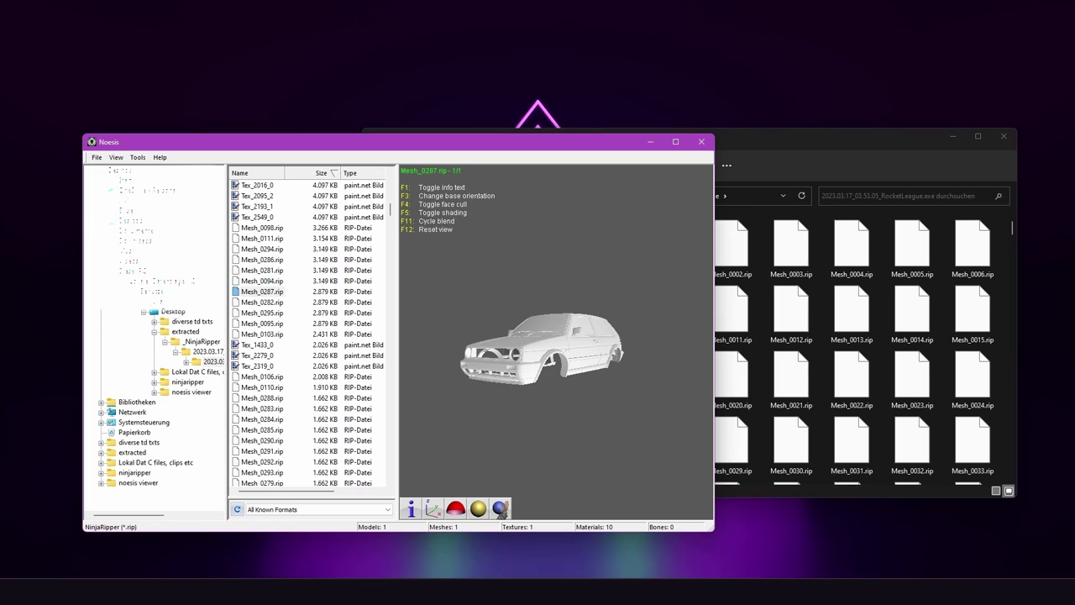
{"action": "type", "text": "golf2"}
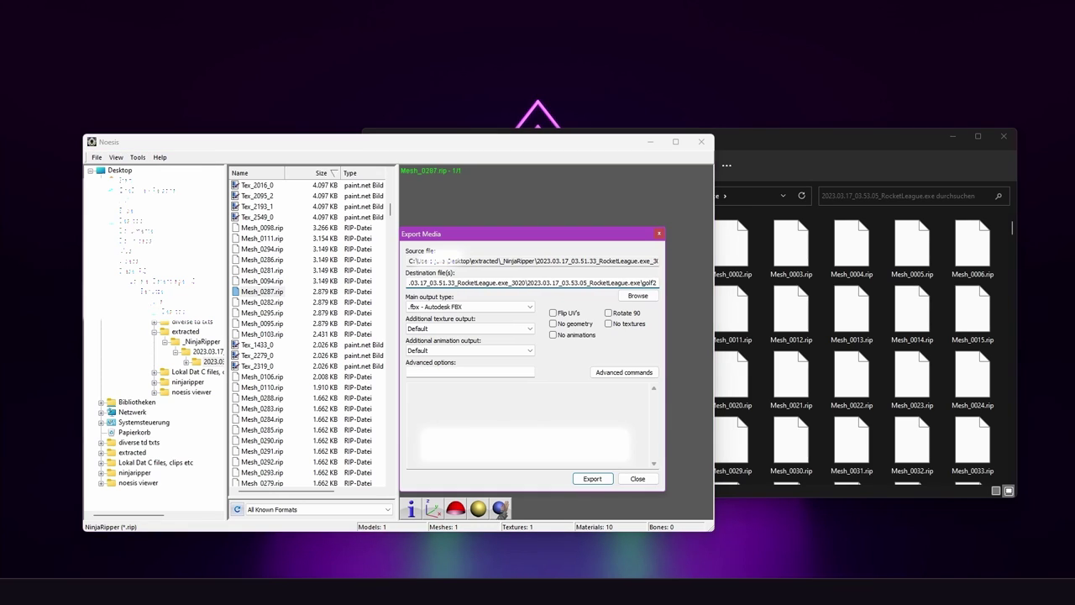
{"action": "type", "text": "_body"}
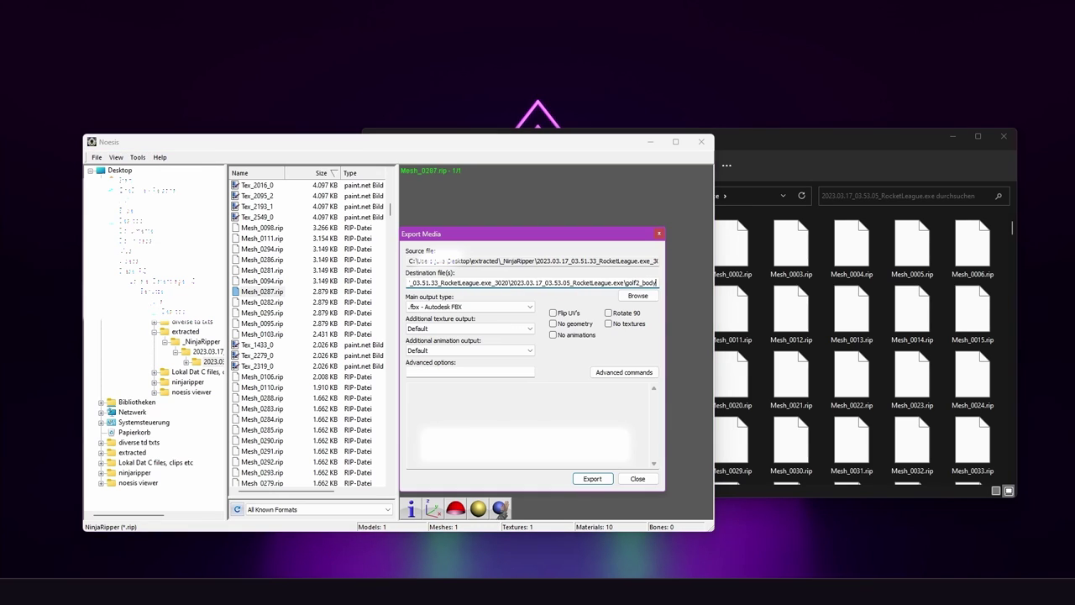
{"action": "left_click", "coordinate": [605, 479]}
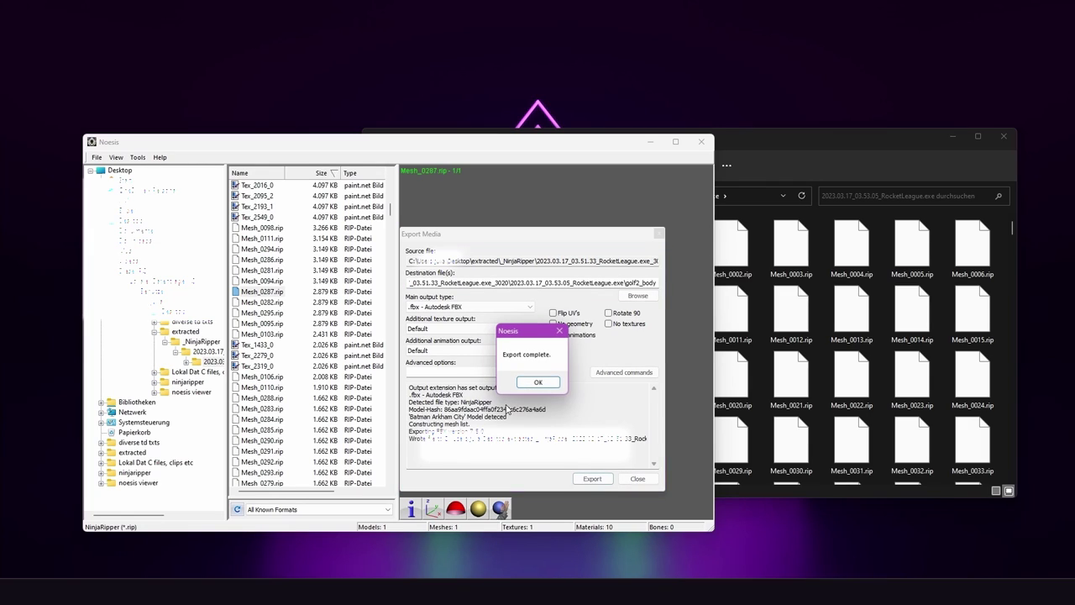
{"action": "left_click", "coordinate": [544, 382]}
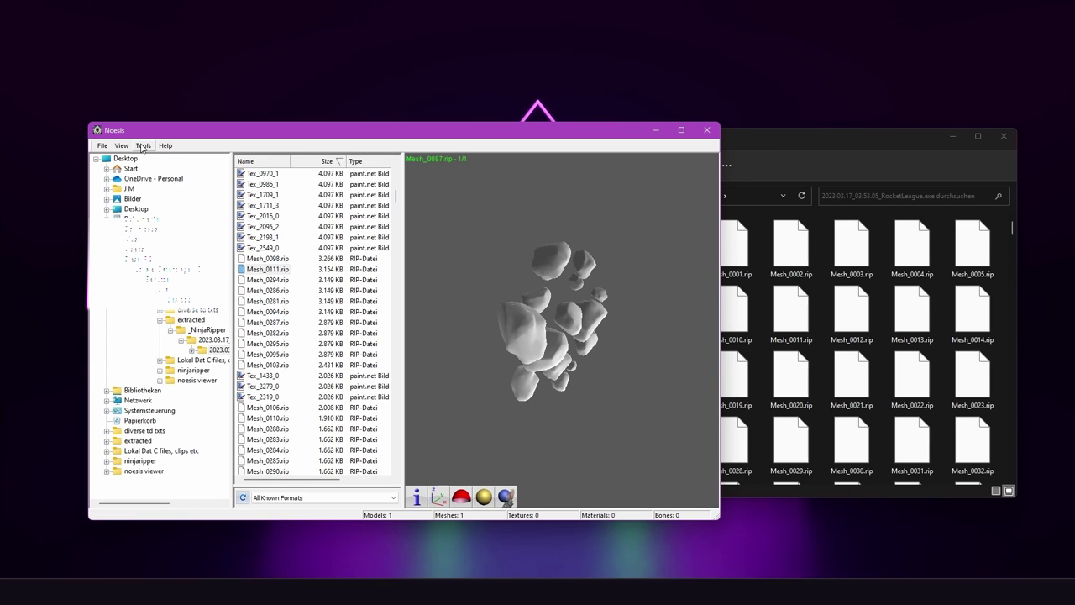
- Look through the mesh list, select Mesh_0287.rip and open the Batch Process tool
{"action": "left_click", "coordinate": [144, 146]}
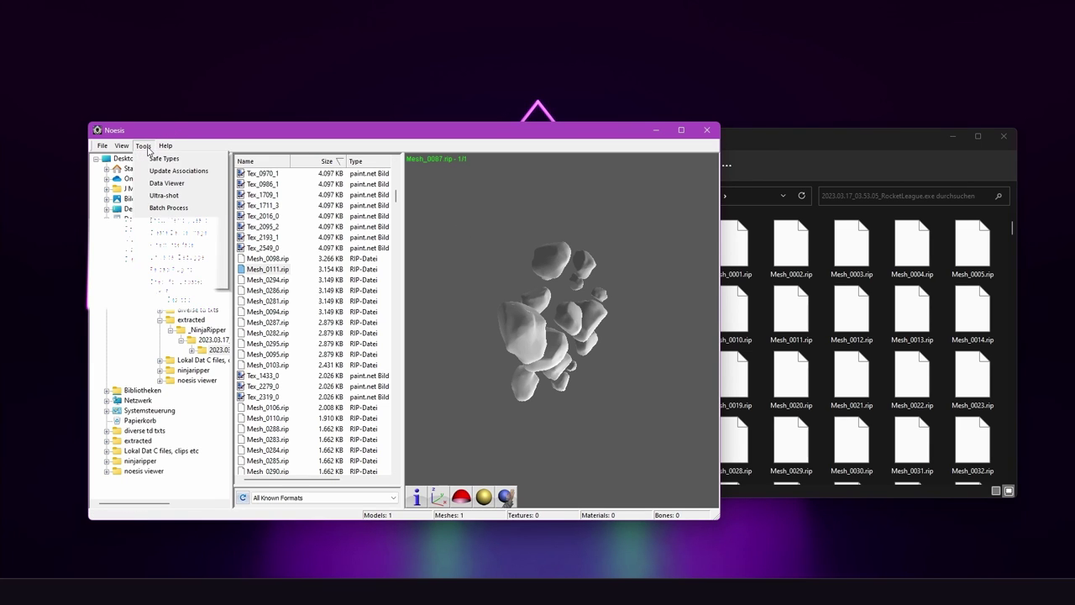
{"action": "left_click", "coordinate": [267, 280]}
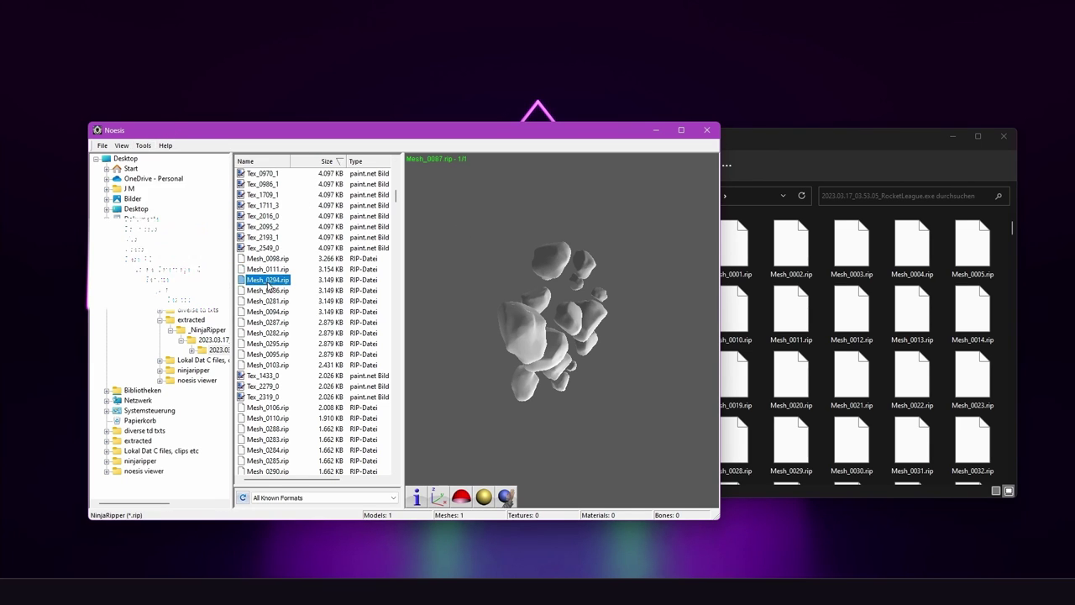
{"action": "scroll", "coordinate": [276, 321], "scroll_direction": "down", "scroll_amount": 9}
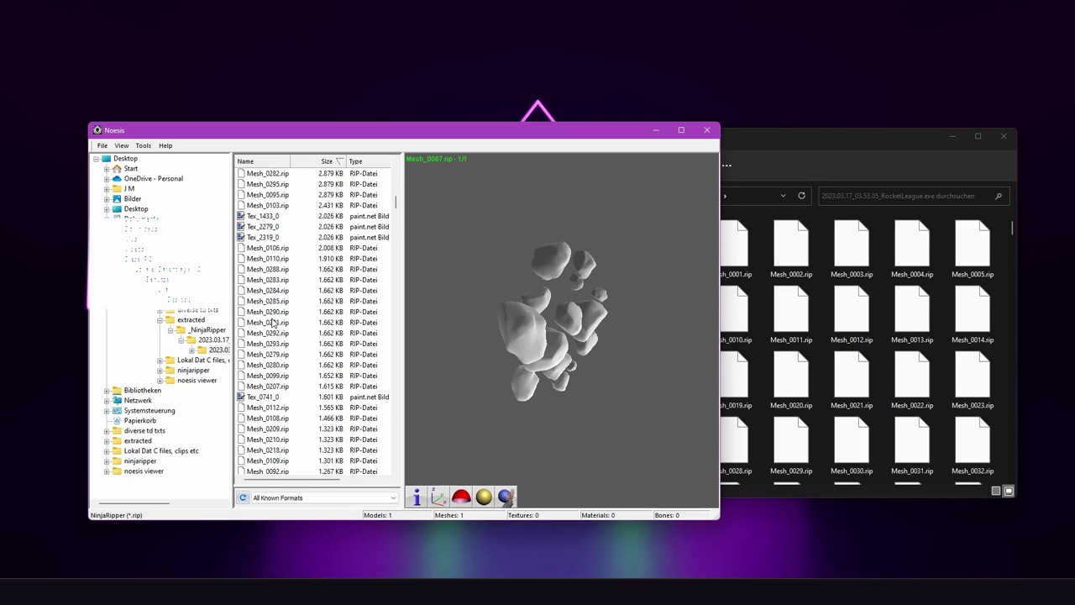
{"action": "scroll", "coordinate": [276, 323], "scroll_direction": "up", "scroll_amount": 17}
{"action": "scroll", "coordinate": [293, 311], "scroll_direction": "down", "scroll_amount": 8}
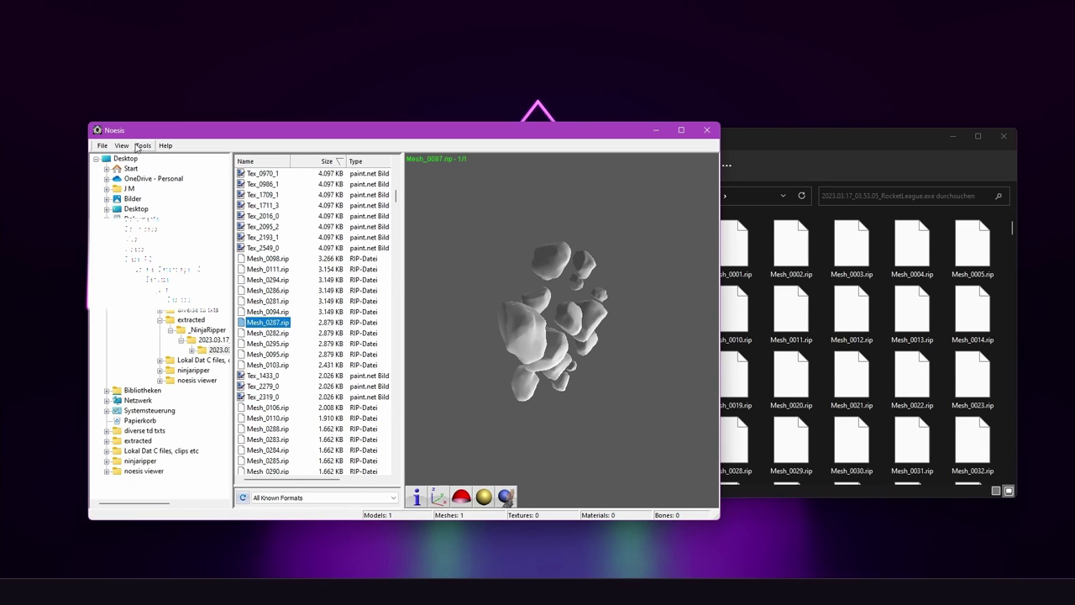
{"action": "left_click", "coordinate": [144, 146]}
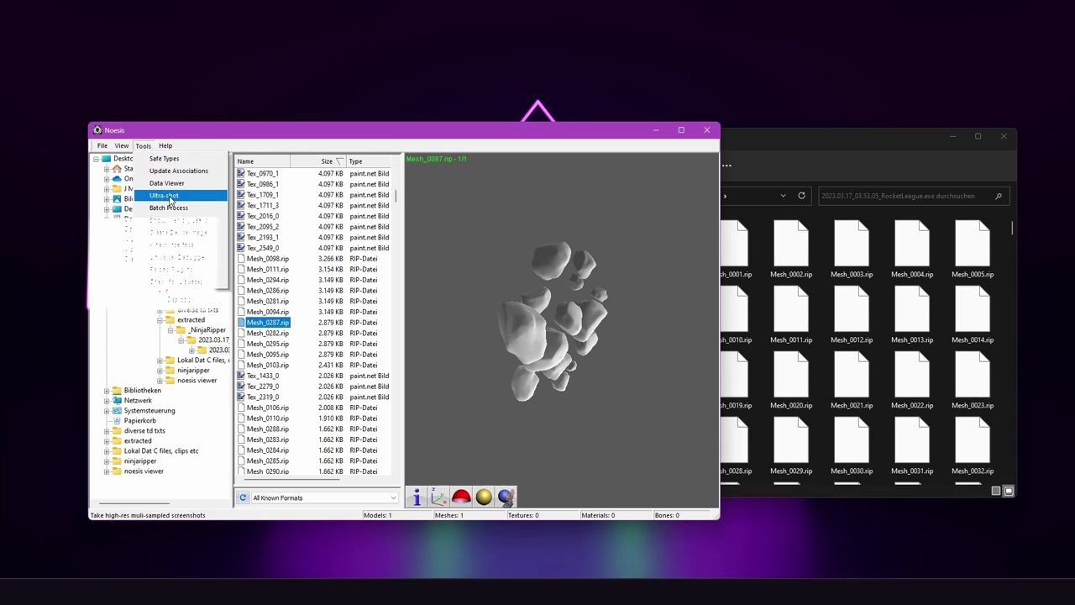
{"action": "left_click", "coordinate": [161, 209]}
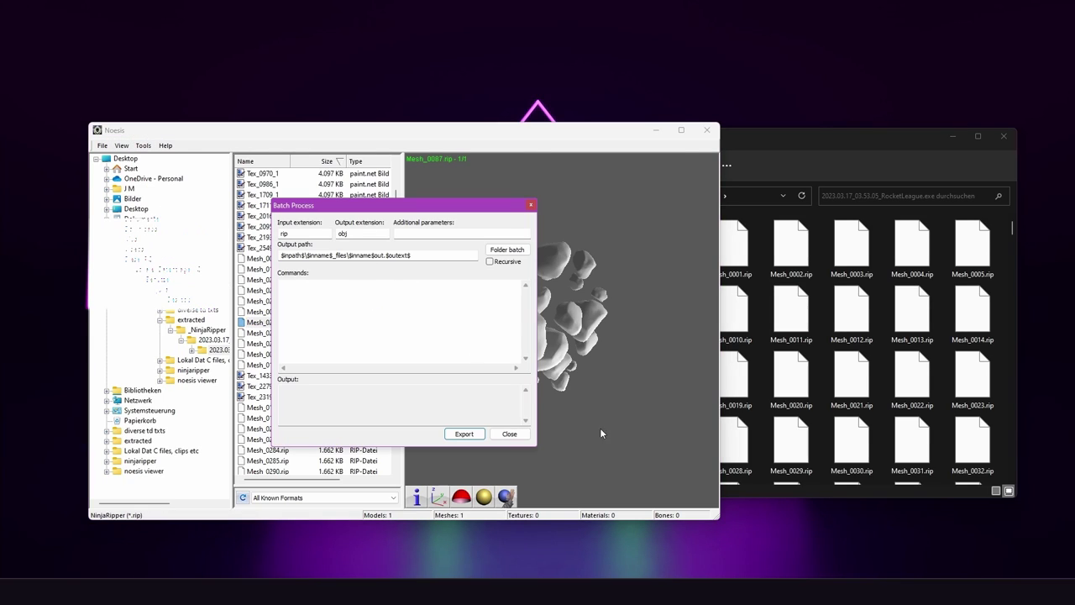
- Examine the input and output extension settings for batch processing and leave the tool without exporting
{"action": "left_click", "coordinate": [295, 234]}
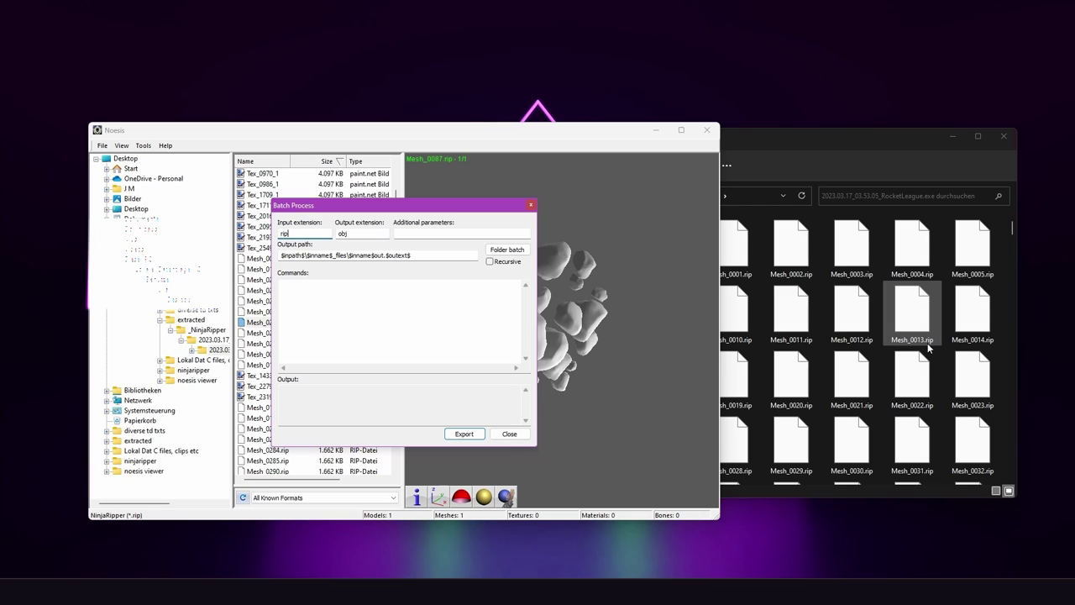
{"action": "double_click", "coordinate": [356, 234]}
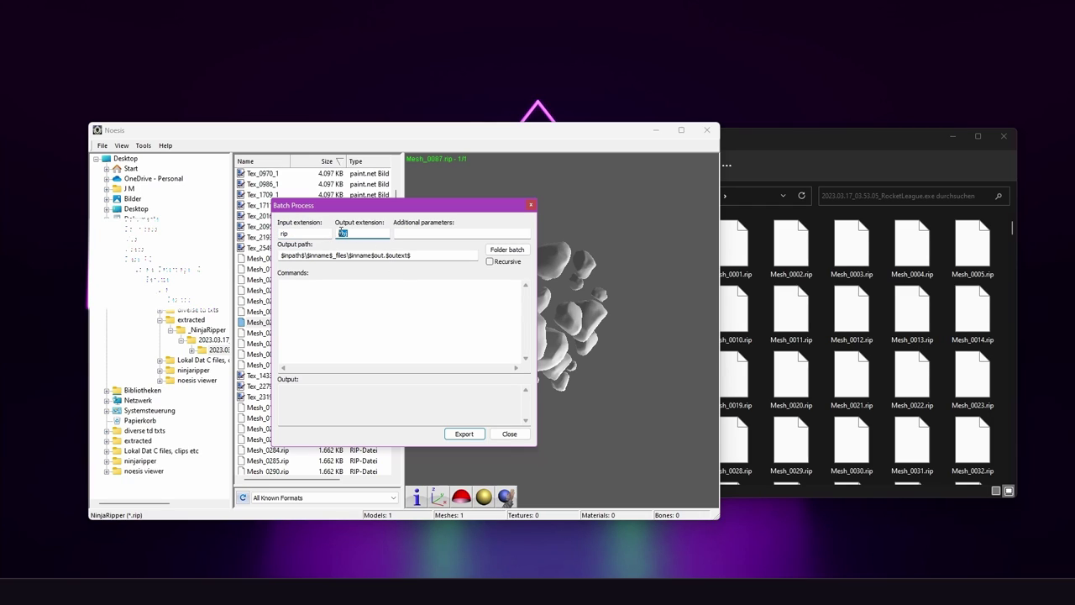
{"action": "left_click_drag", "start_coordinate": [354, 234], "coordinate": [335, 235]}
{"action": "left_click_drag", "start_coordinate": [380, 208], "coordinate": [385, 210]}
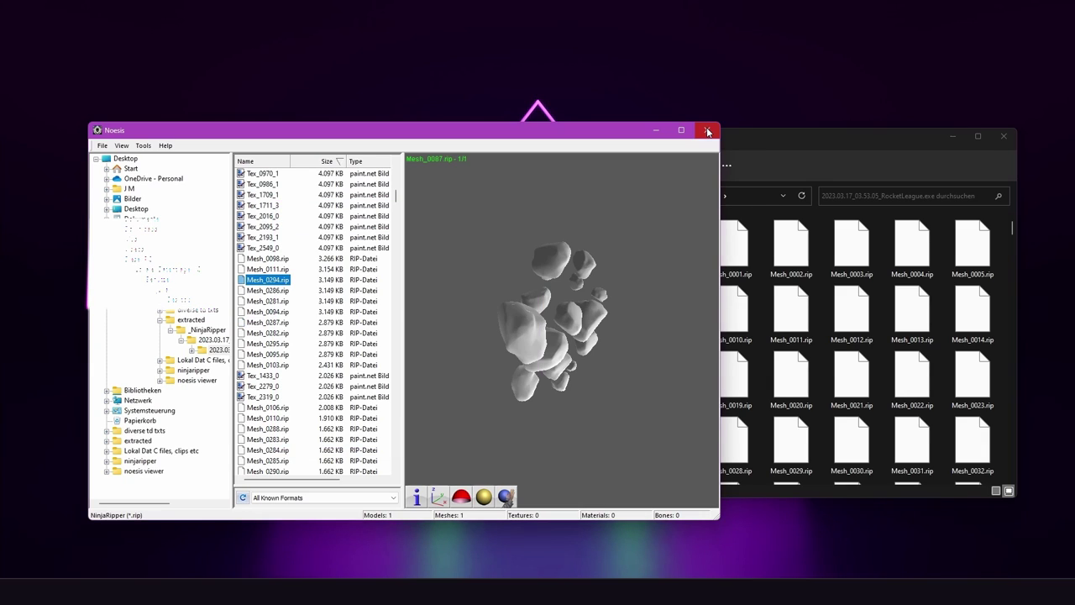
- Close Noesis and copy all .fbx files found by searching the ripped Rocket League folder
{"action": "left_click", "coordinate": [707, 132]}
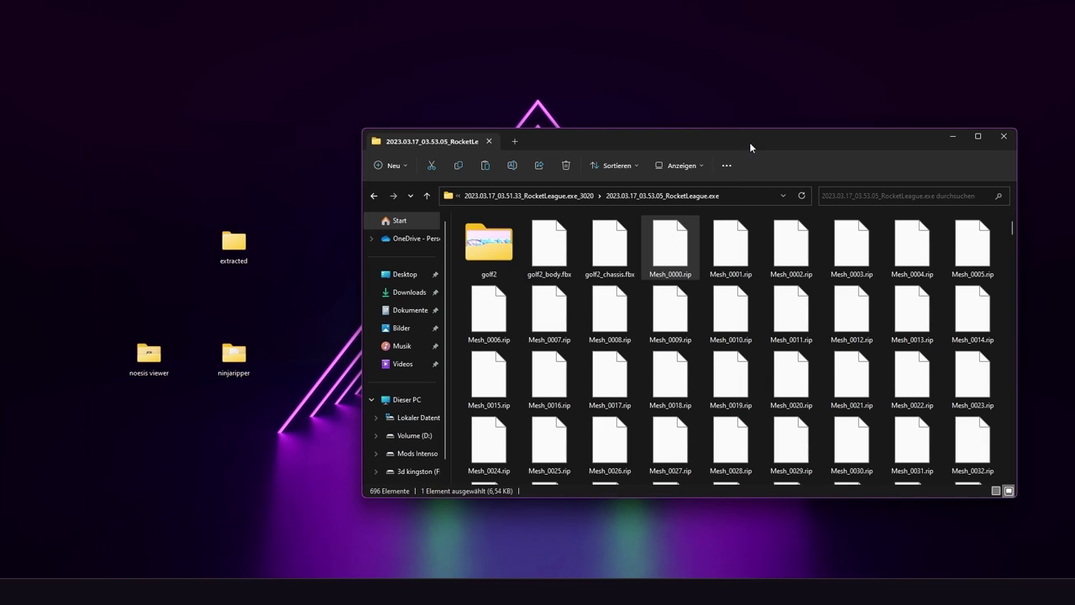
{"action": "scroll", "coordinate": [1008, 254], "scroll_direction": "down", "scroll_amount": 5}
{"action": "left_click", "coordinate": [911, 194]}
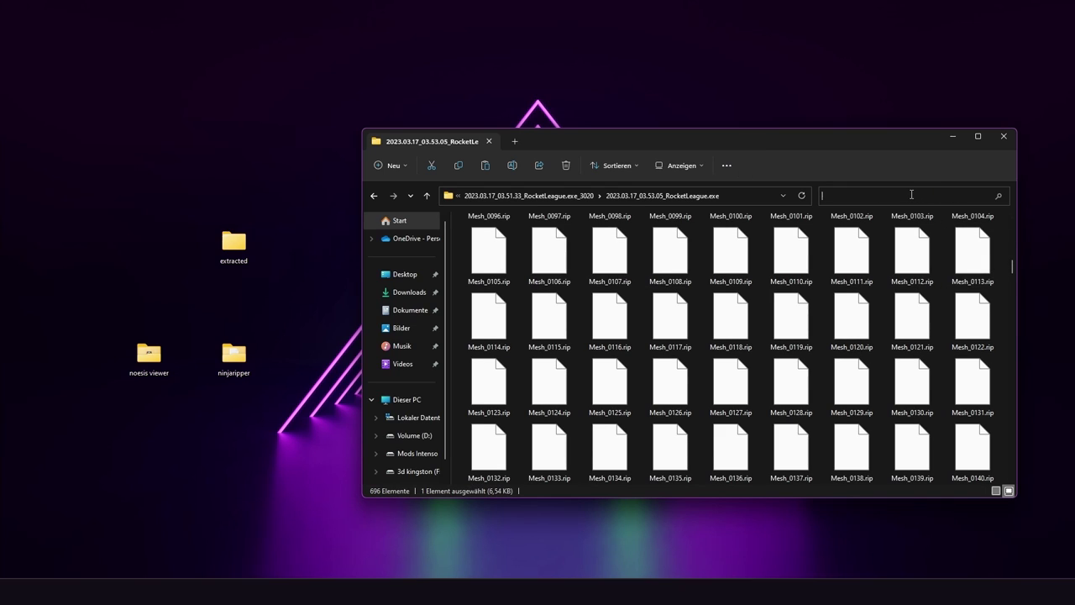
{"action": "type", "text": ".fbx"}
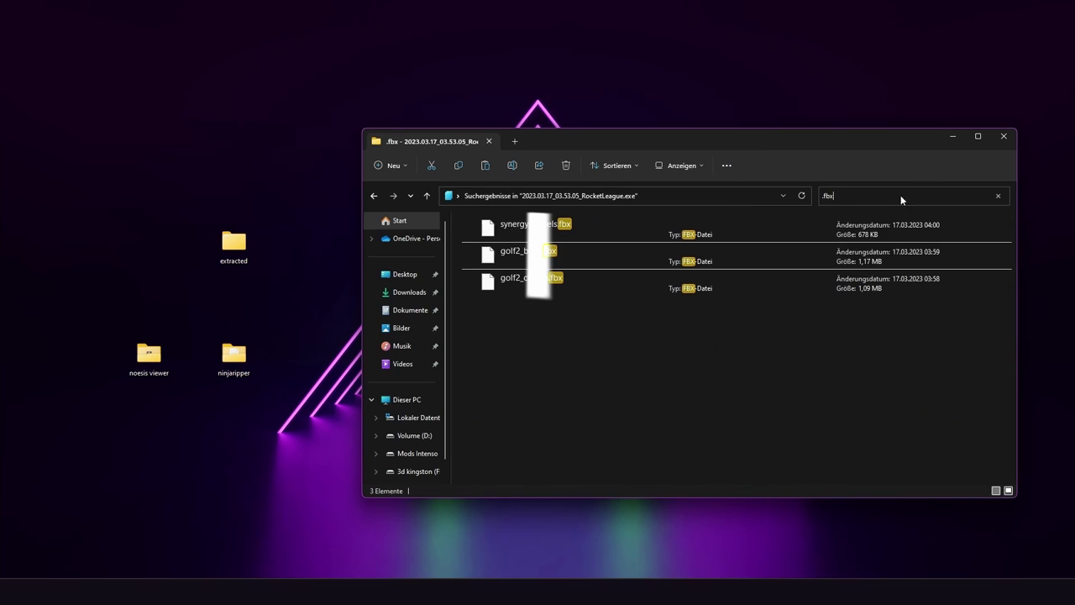
{"action": "left_click_drag", "start_coordinate": [802, 324], "coordinate": [554, 220]}
{"action": "right_click", "coordinate": [536, 222]}
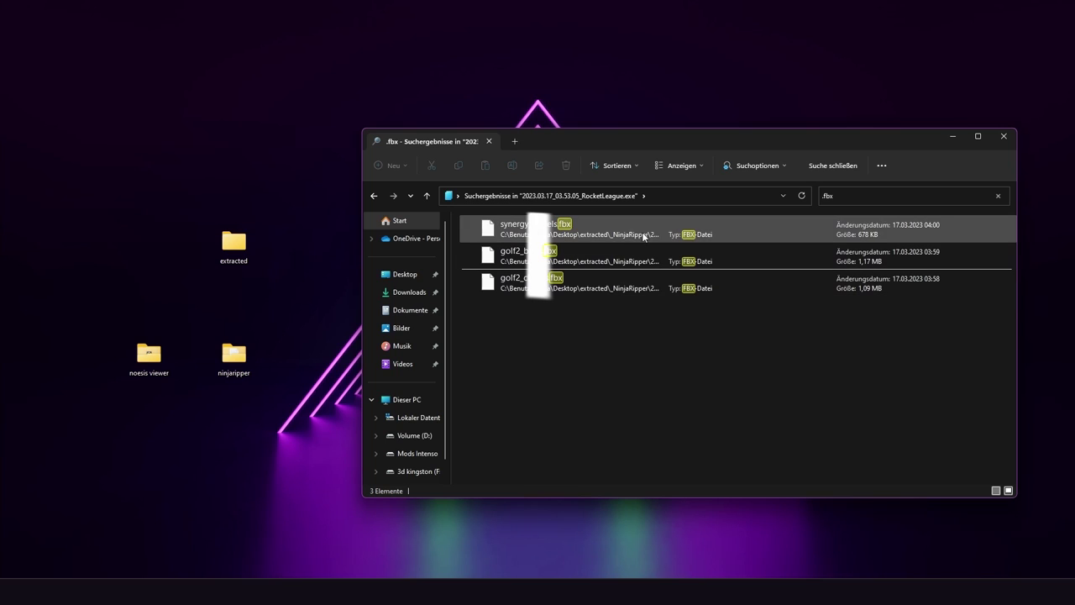
- Paste the copied FBX files into the golf2 folder alongside the textures
{"action": "left_click", "coordinate": [375, 196]}
{"action": "double_click", "coordinate": [496, 244]}
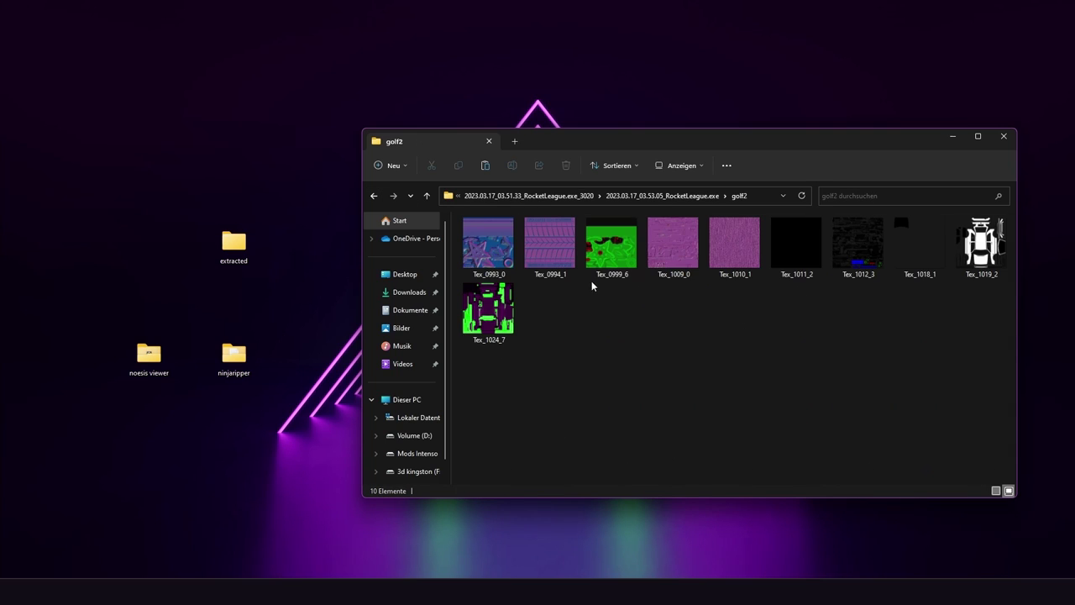
{"action": "right_click", "coordinate": [567, 315]}
{"action": "left_click", "coordinate": [579, 324]}
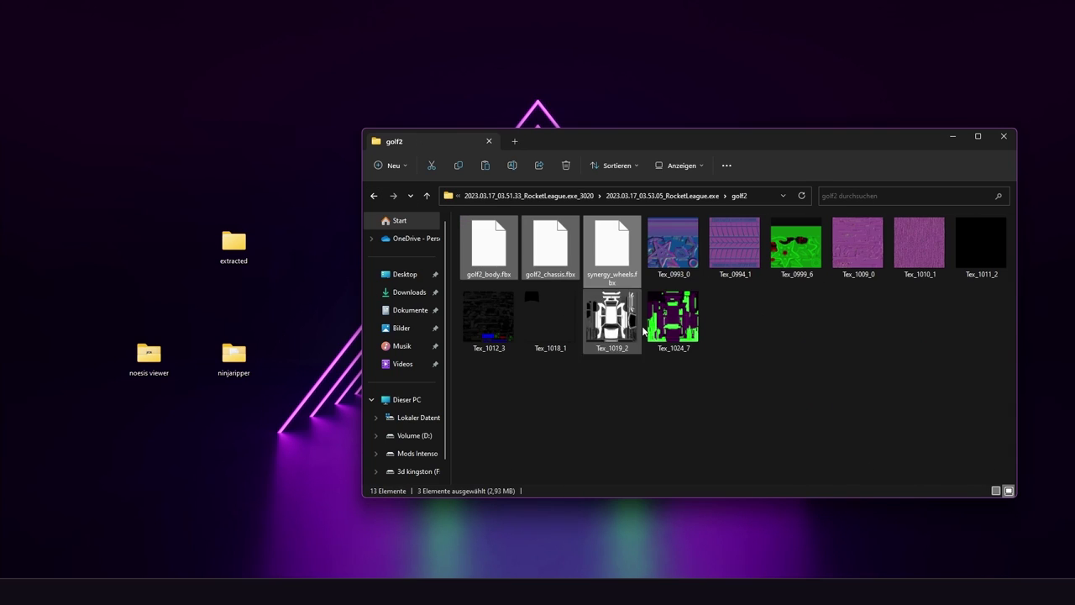
{"action": "left_click", "coordinate": [798, 333]}
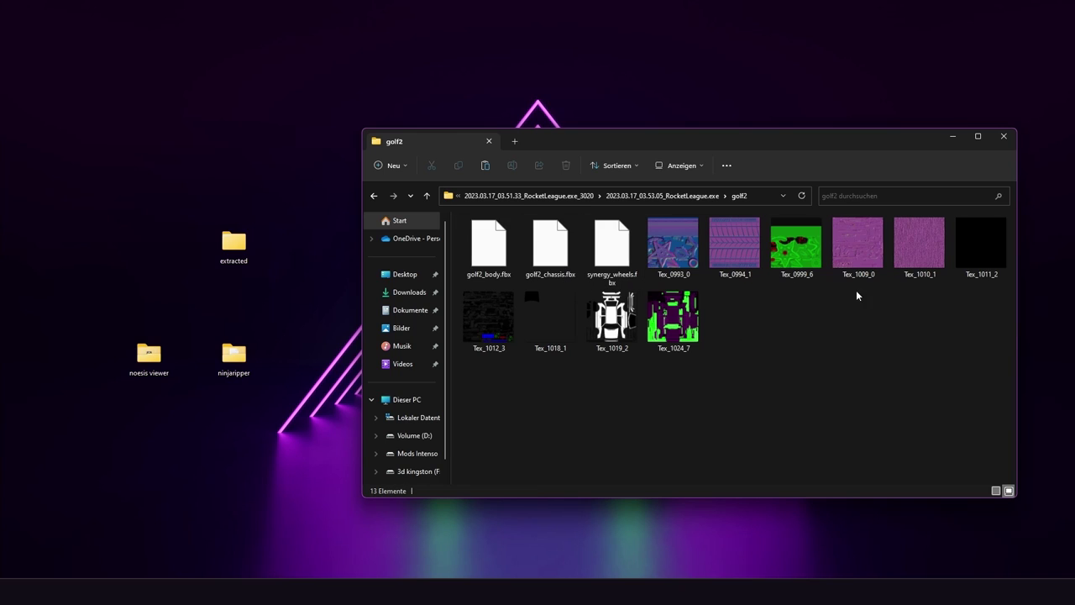
{"action": "left_click", "coordinate": [596, 256]}
{"action": "left_click", "coordinate": [767, 333]}
{"action": "left_click_drag", "start_coordinate": [684, 156], "coordinate": [622, 156]}
{"action": "left_click_drag", "start_coordinate": [434, 370], "coordinate": [788, 383]}
{"action": "left_click", "coordinate": [546, 262]}
{"action": "left_click", "coordinate": [674, 334]}
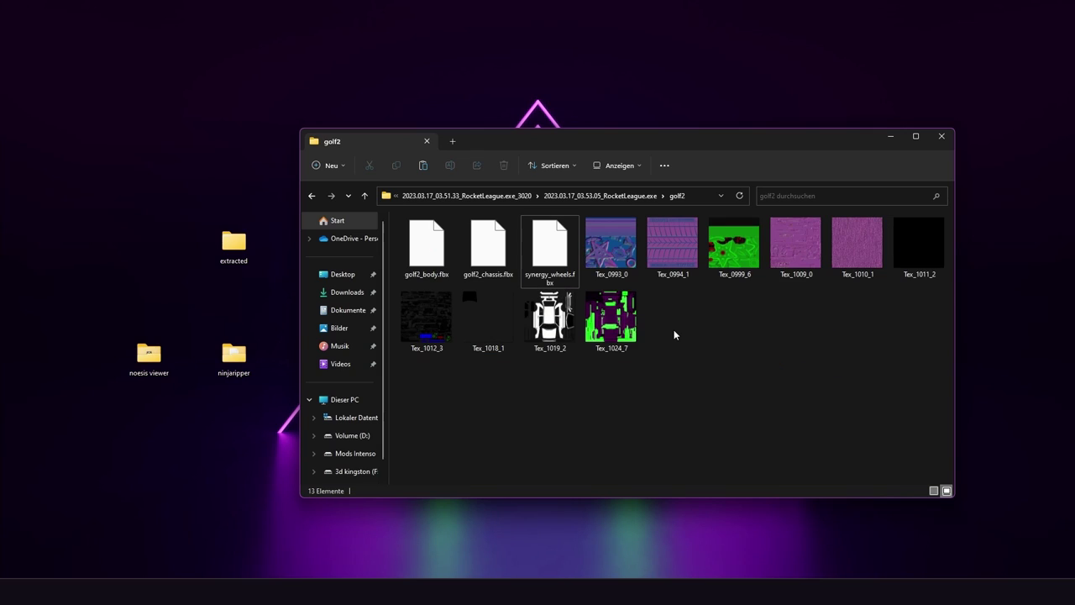
- Open the Tex_1011_2 texture from the golf2 folder in paint.net
{"action": "left_click", "coordinate": [495, 341]}
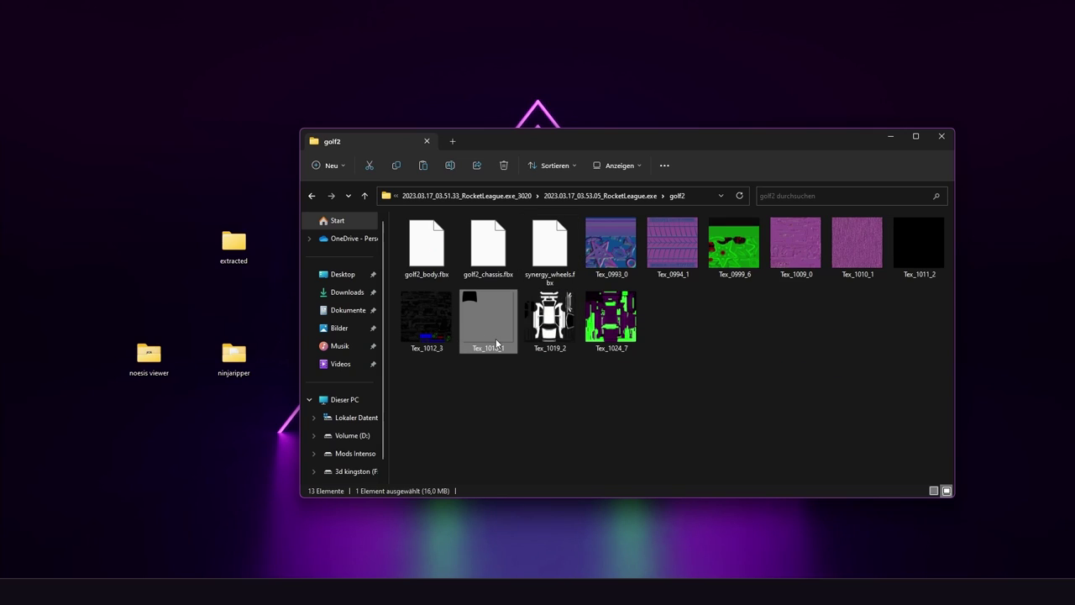
{"action": "right_click", "coordinate": [907, 254]}
{"action": "left_click", "coordinate": [773, 296]}
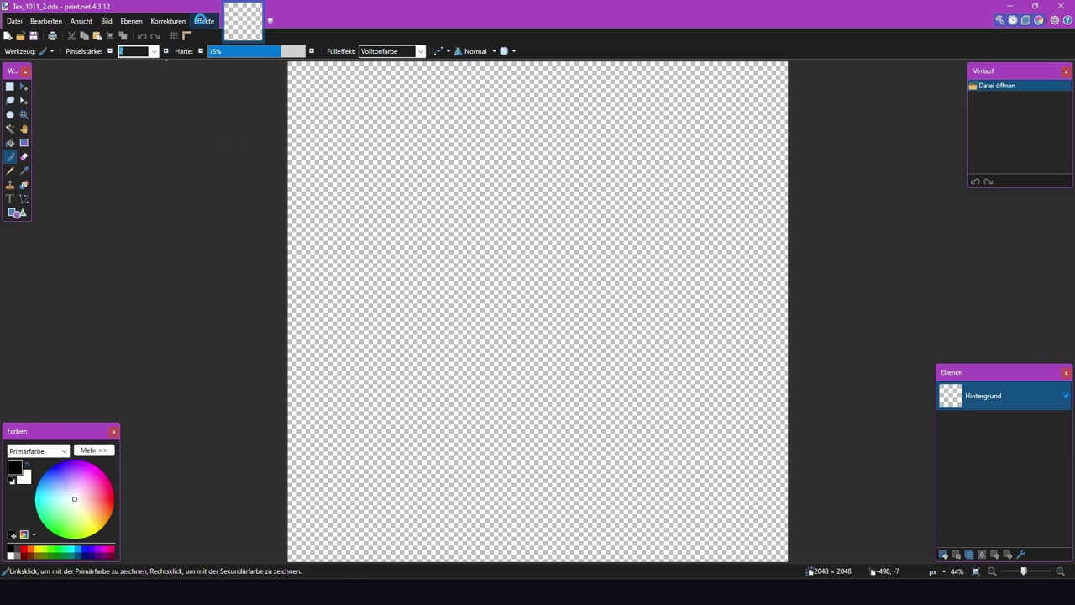
- Expand the color settings and sample the transparent texture with the color picker to check its RGB and alpha values
{"action": "left_click", "coordinate": [204, 20]}
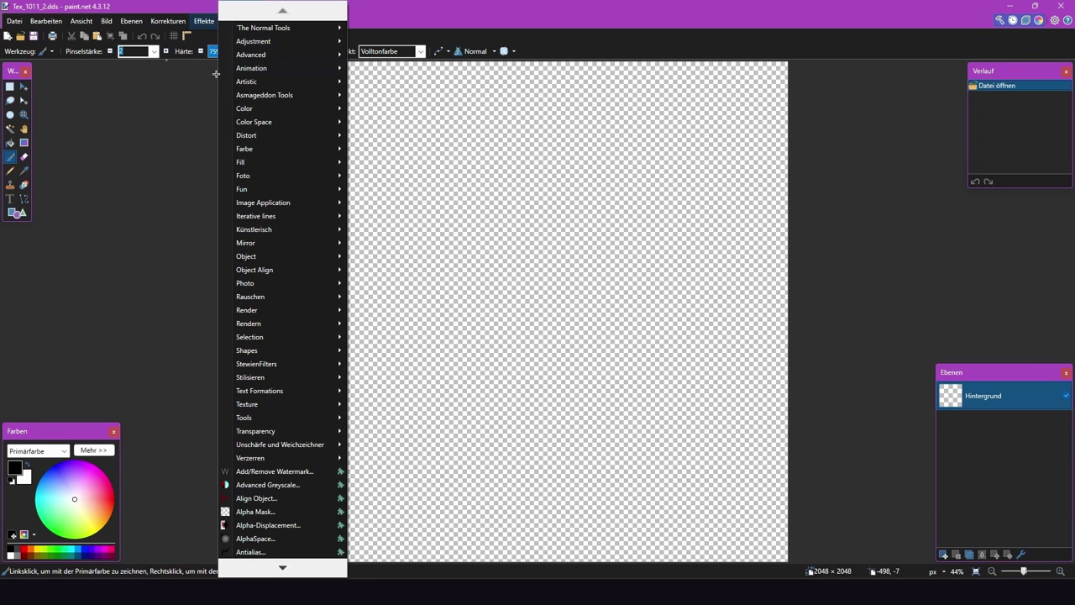
{"action": "key", "text": "k"}
{"action": "left_click", "coordinate": [103, 454]}
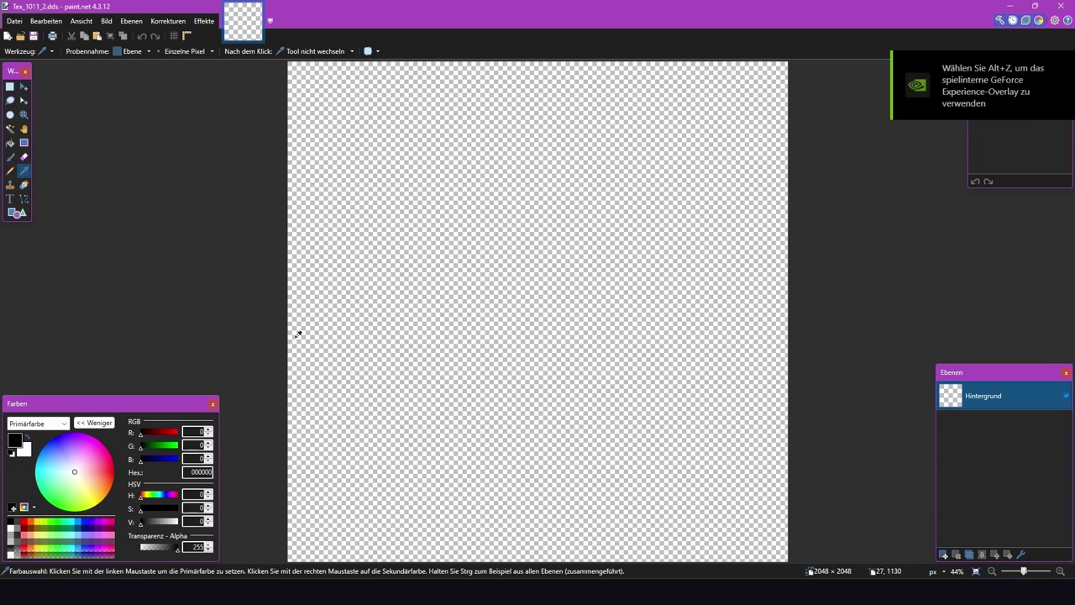
{"action": "left_click_drag", "start_coordinate": [403, 303], "coordinate": [470, 110]}
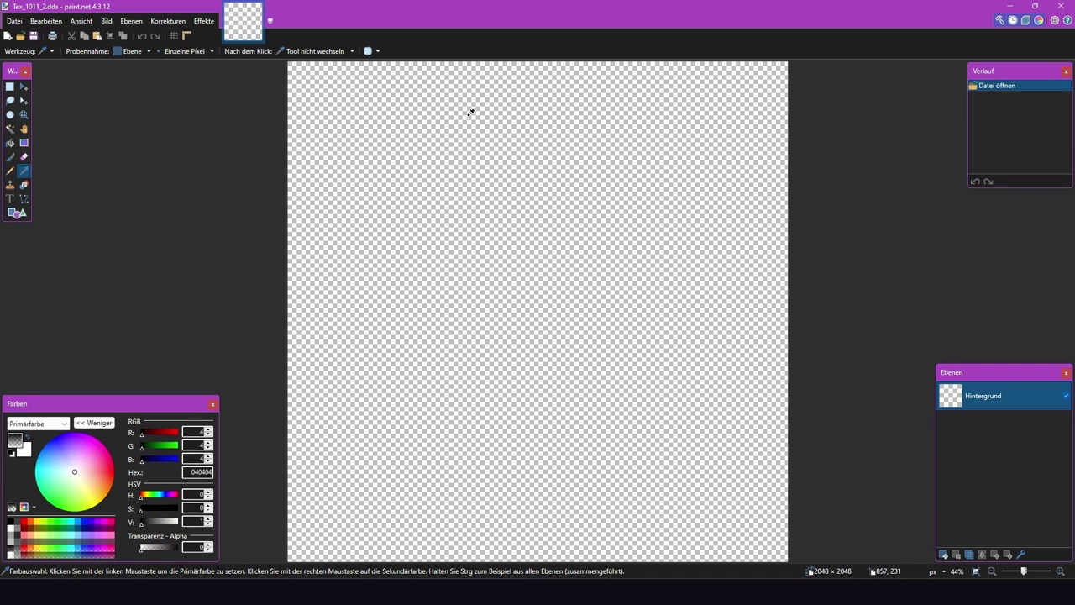
- Apply the Alpha_to_255 color effect to the texture and sample a color from its dark lower area
{"action": "left_click", "coordinate": [204, 20]}
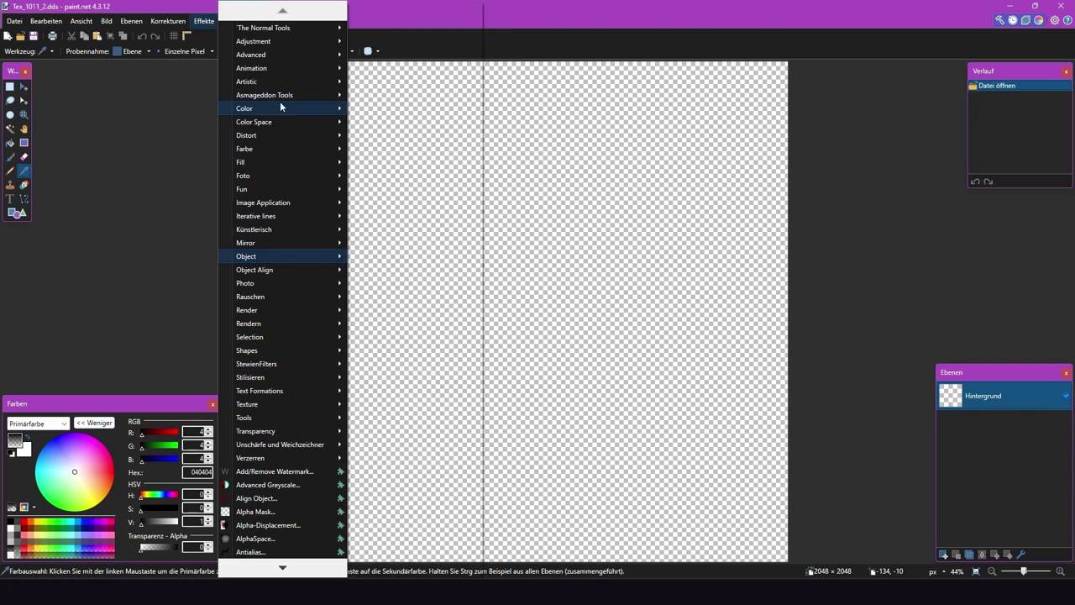
{"action": "mouse_move", "coordinate": [276, 58]}
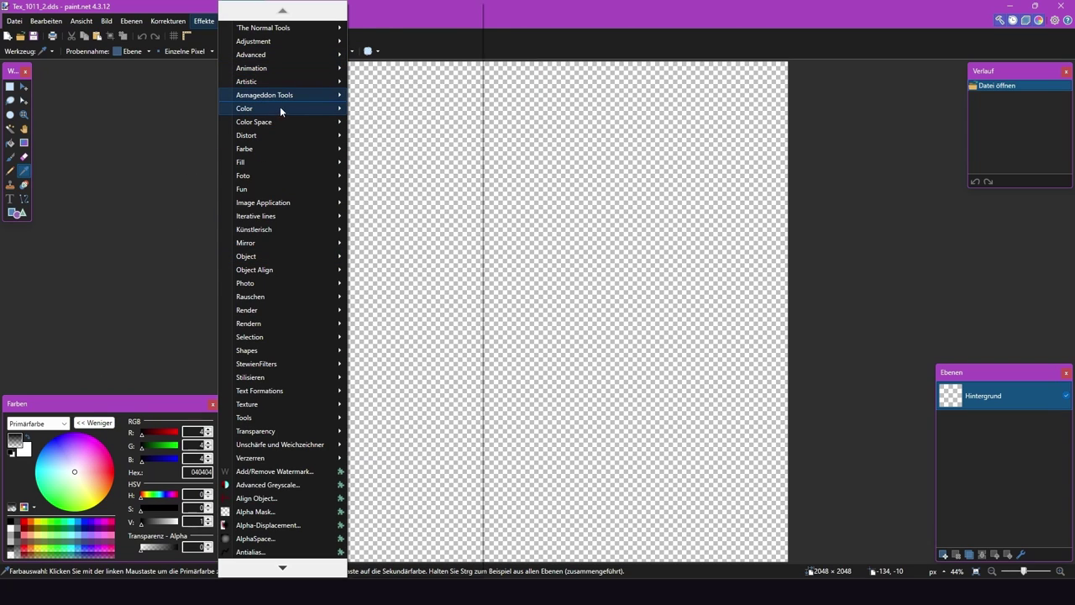
{"action": "mouse_move", "coordinate": [281, 106]}
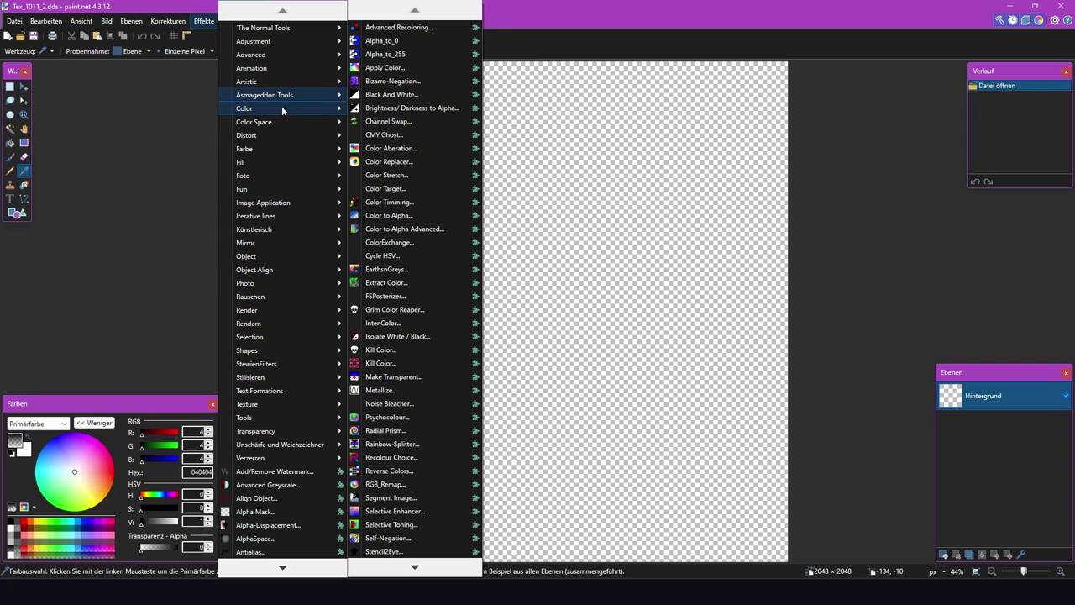
{"action": "left_click", "coordinate": [403, 56]}
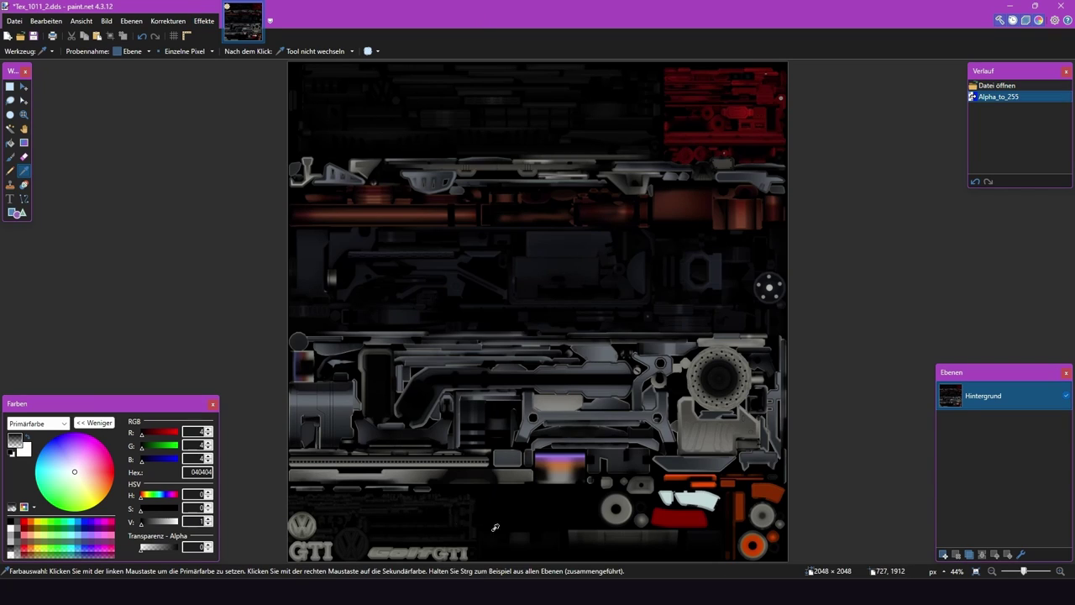
{"action": "left_click", "coordinate": [509, 529]}
- Save the edited texture as a DDS copy named Tex_1011_2_modified in the golf2 folder
{"action": "key", "text": "ctrl+shift+s"}
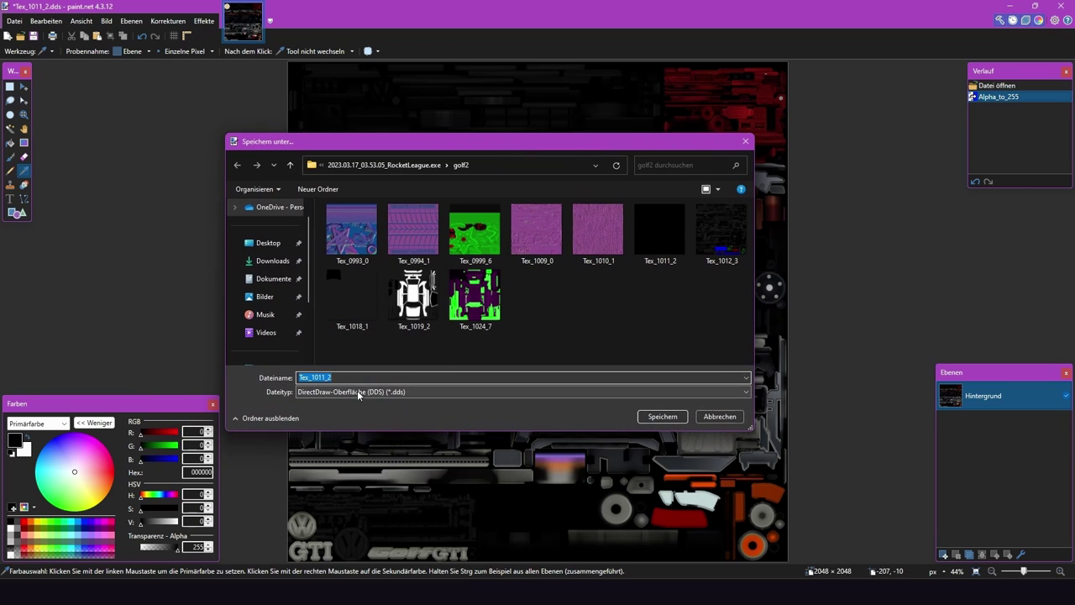
{"action": "left_click", "coordinate": [352, 377]}
{"action": "type", "text": "_modified"}
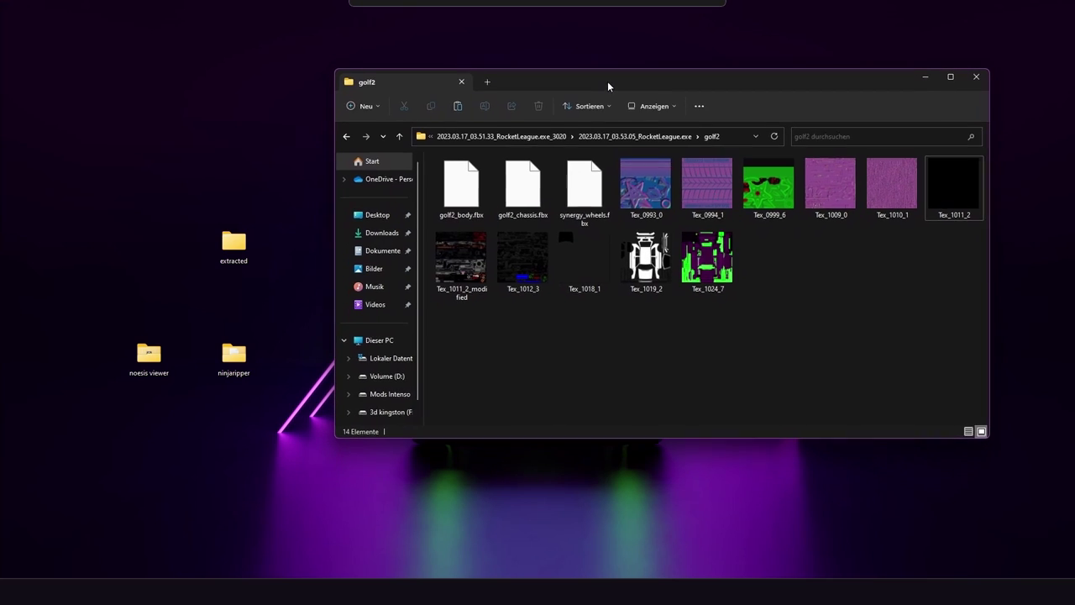
- Look over the FBX files in the golf2 folder and switch to Blender
{"action": "left_click_drag", "start_coordinate": [609, 86], "coordinate": [611, 84]}
{"action": "left_click", "coordinate": [466, 187]}
{"action": "left_click", "coordinate": [579, 184], "text": "ctrl"}
{"action": "left_click", "coordinate": [653, 363]}
{"action": "left_click", "coordinate": [317, 569]}
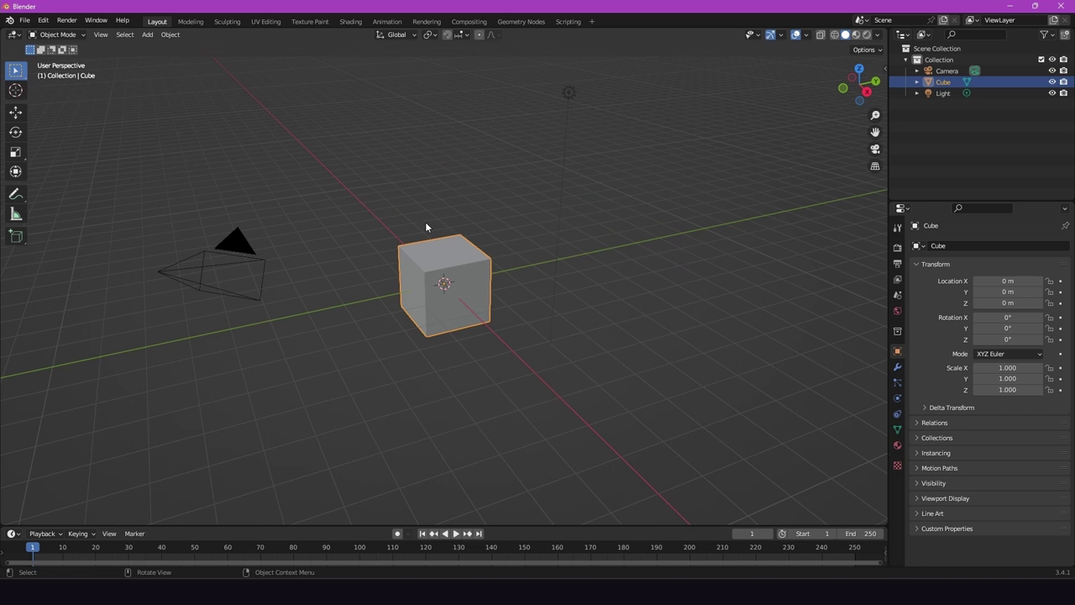
- Delete the default camera, cube and light from the scene and shrink the timeline area
{"action": "left_click", "coordinate": [581, 126]}
{"action": "left_click_drag", "start_coordinate": [679, 177], "coordinate": [604, 152]}
{"action": "left_click_drag", "start_coordinate": [615, 90], "coordinate": [116, 414]}
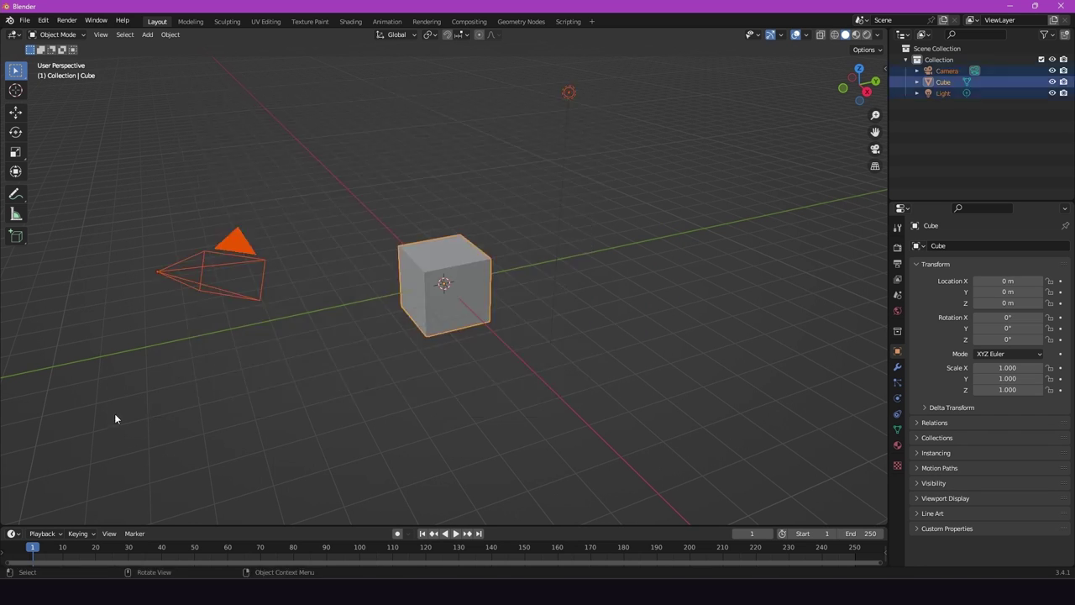
{"action": "key", "text": "Delete"}
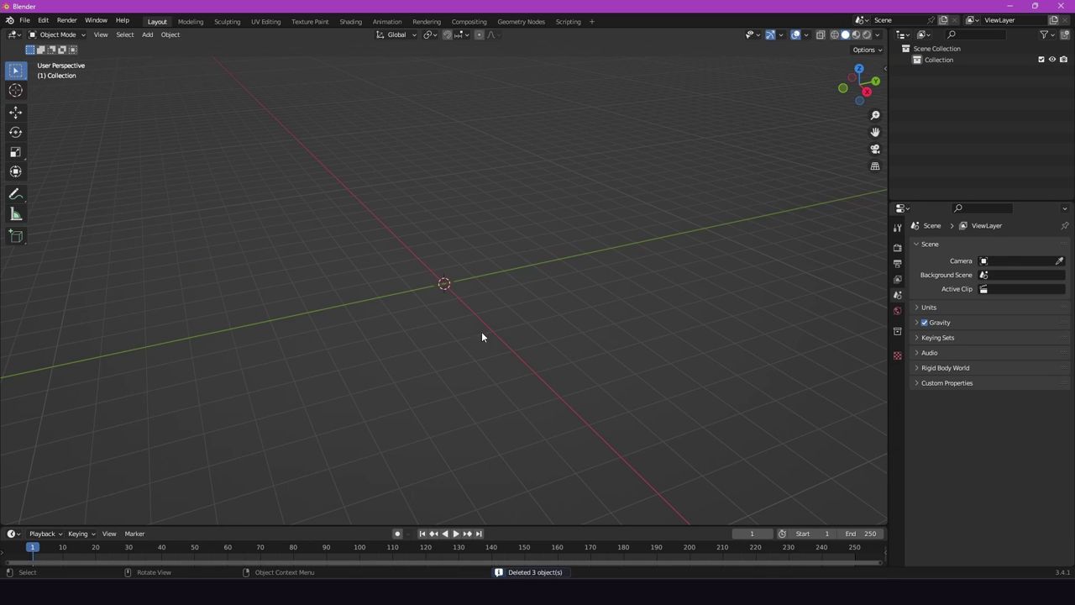
{"action": "left_click_drag", "start_coordinate": [496, 525], "coordinate": [496, 555]}
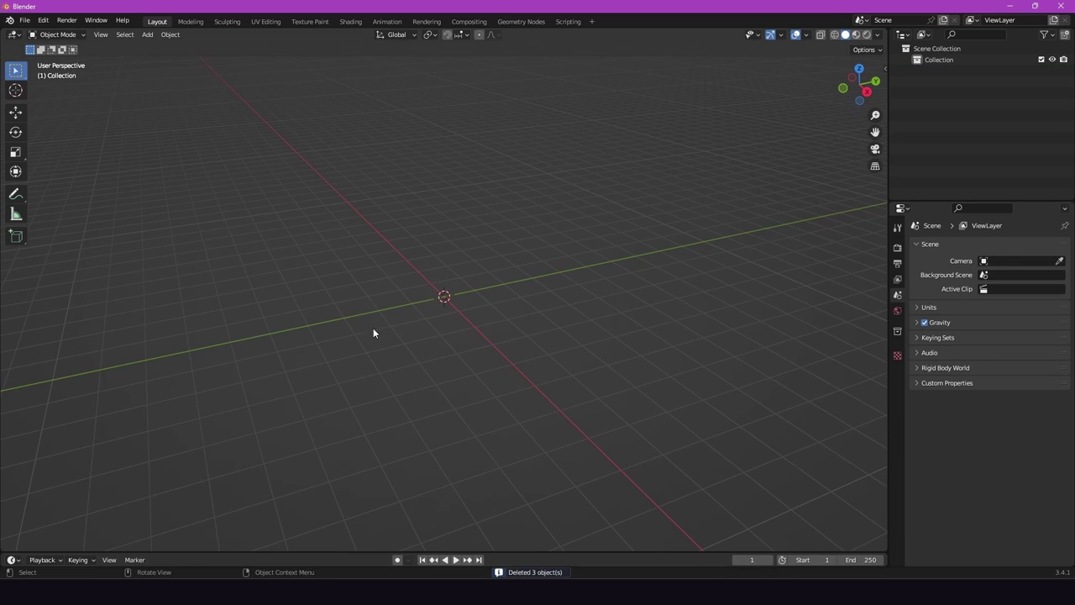
- Import golf2_body.fbx, golf2_chassis.fbx and synergy_wheels.fbx from the golf2 folder together, with Custom Normals turned off
{"action": "left_click", "coordinate": [24, 20]}
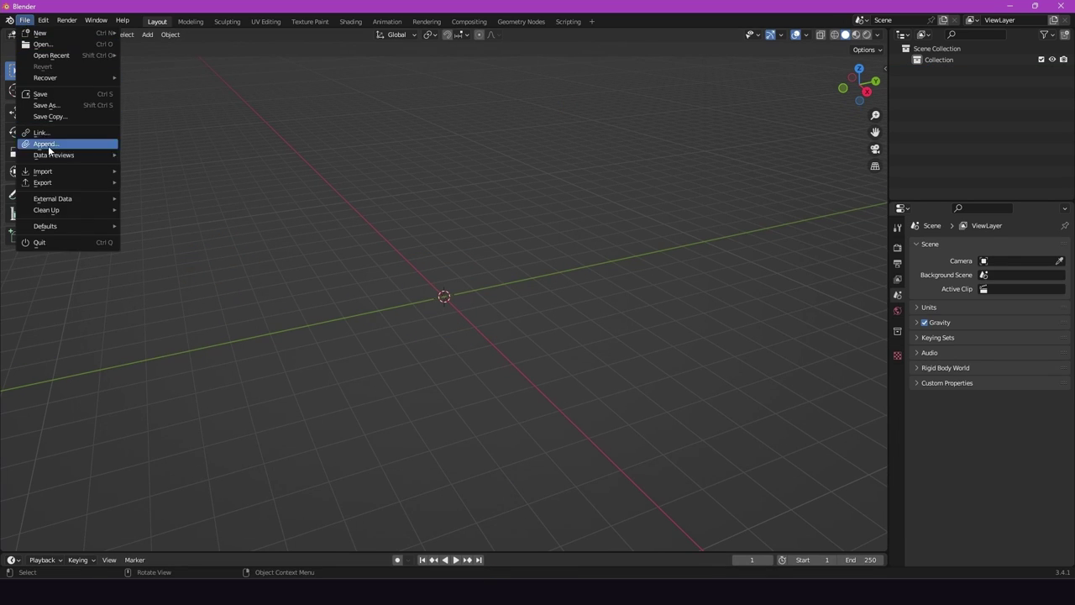
{"action": "mouse_move", "coordinate": [60, 171]}
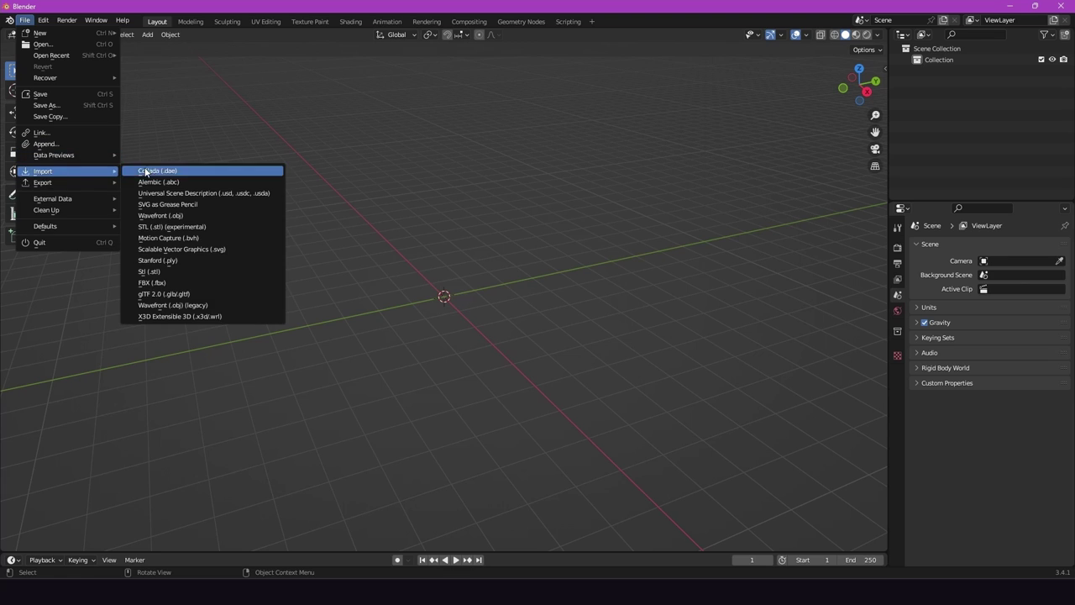
{"action": "left_click", "coordinate": [147, 280]}
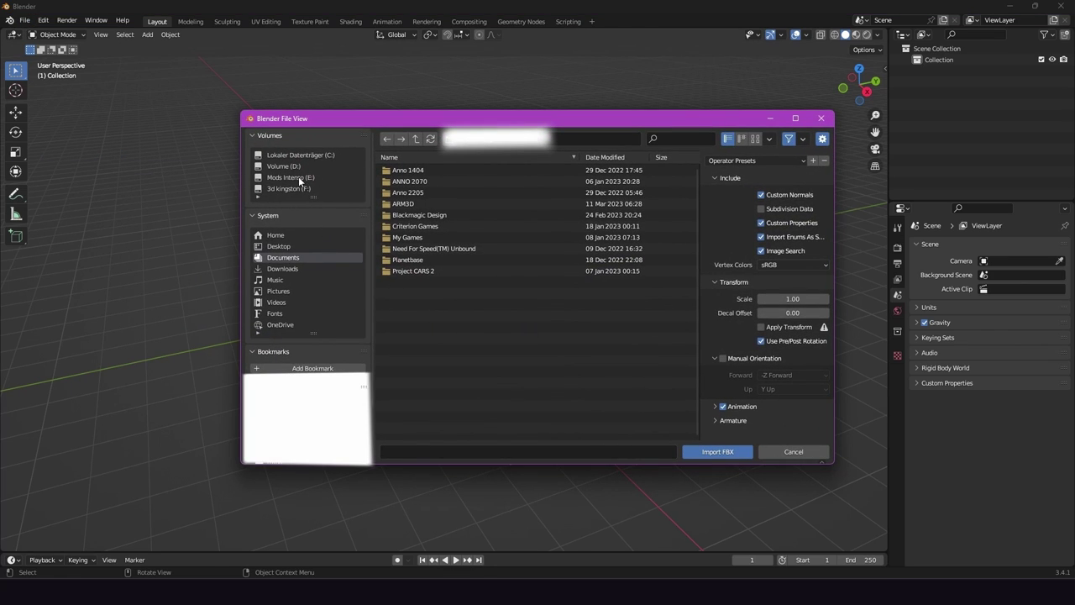
{"action": "left_click_drag", "start_coordinate": [454, 224], "coordinate": [395, 167]}
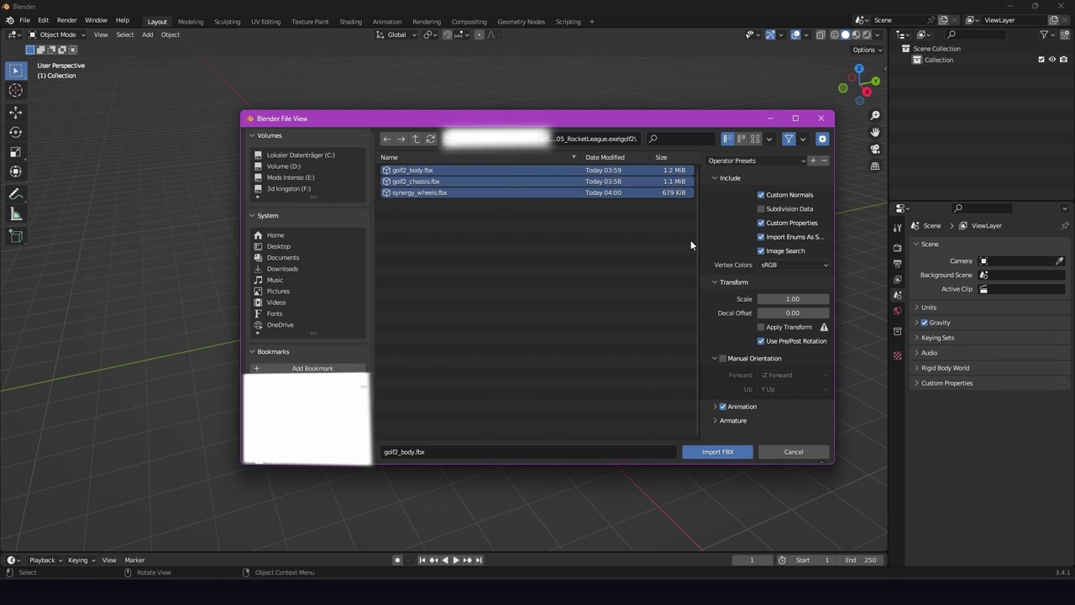
{"action": "left_click", "coordinate": [761, 195]}
{"action": "left_click", "coordinate": [719, 451]}
- Inspect the imported car model up close and from several angles
{"action": "left_click", "coordinate": [453, 302]}
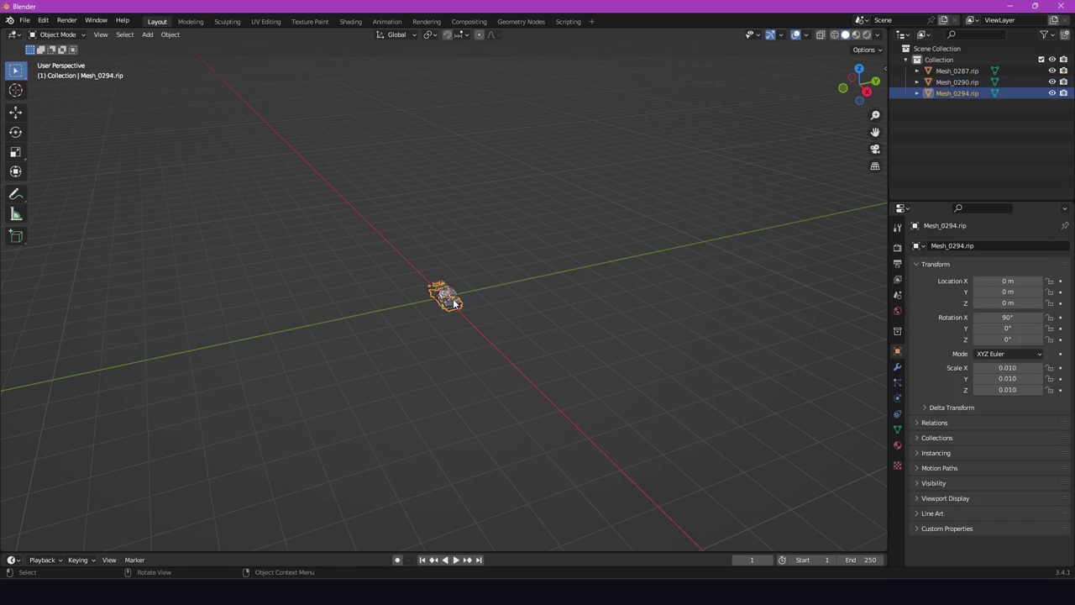
{"action": "scroll", "coordinate": [453, 304], "scroll_direction": "up", "scroll_amount": 13}
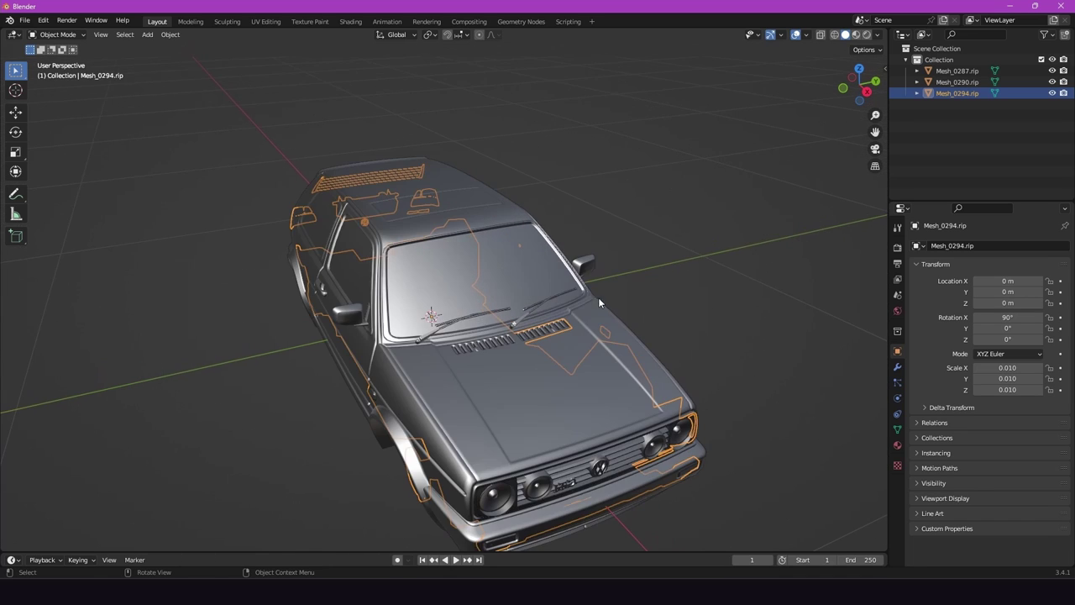
{"action": "middle_click_drag", "start_coordinate": [601, 300], "coordinate": [615, 267]}
{"action": "left_click", "coordinate": [724, 276]}
{"action": "middle_click_drag", "start_coordinate": [724, 277], "coordinate": [555, 313]}
{"action": "scroll", "coordinate": [759, 234], "scroll_direction": "down", "scroll_amount": 4}
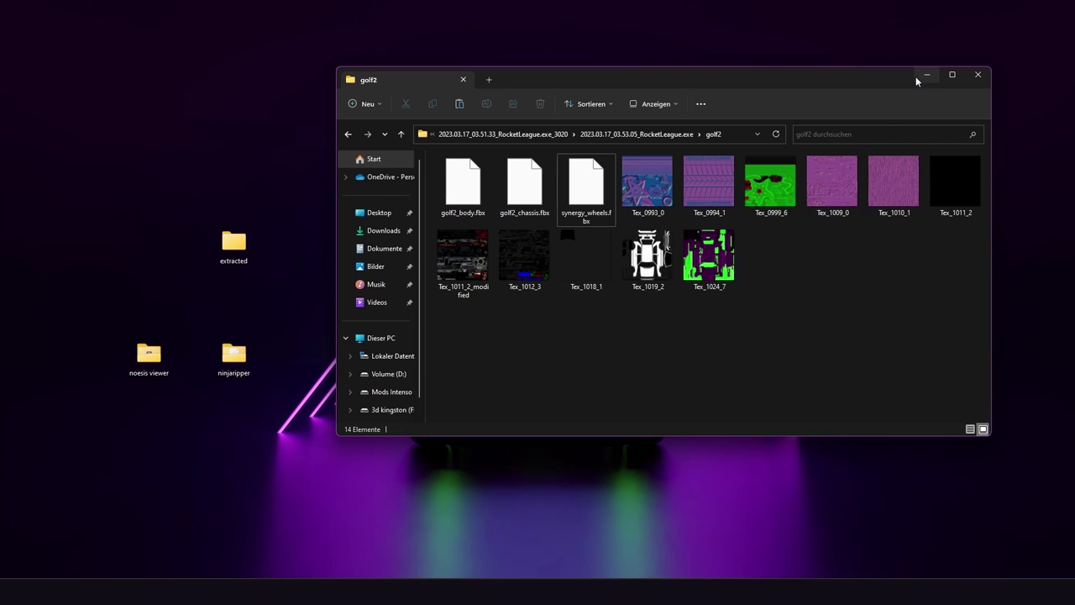
- Switch to File Explorer and open the folder SteamLibrary\steamapps\common\rocketleague\Binaries\Win64 on drive C
{"action": "left_click_drag", "start_coordinate": [916, 76], "coordinate": [832, 74]}
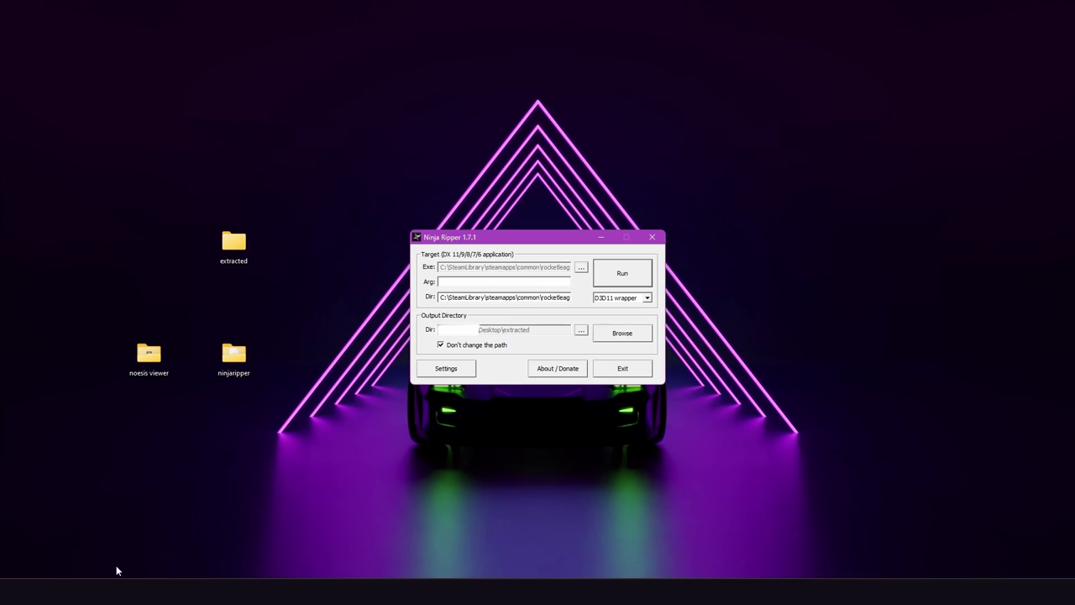
{"action": "left_click_drag", "start_coordinate": [540, 239], "coordinate": [531, 204]}
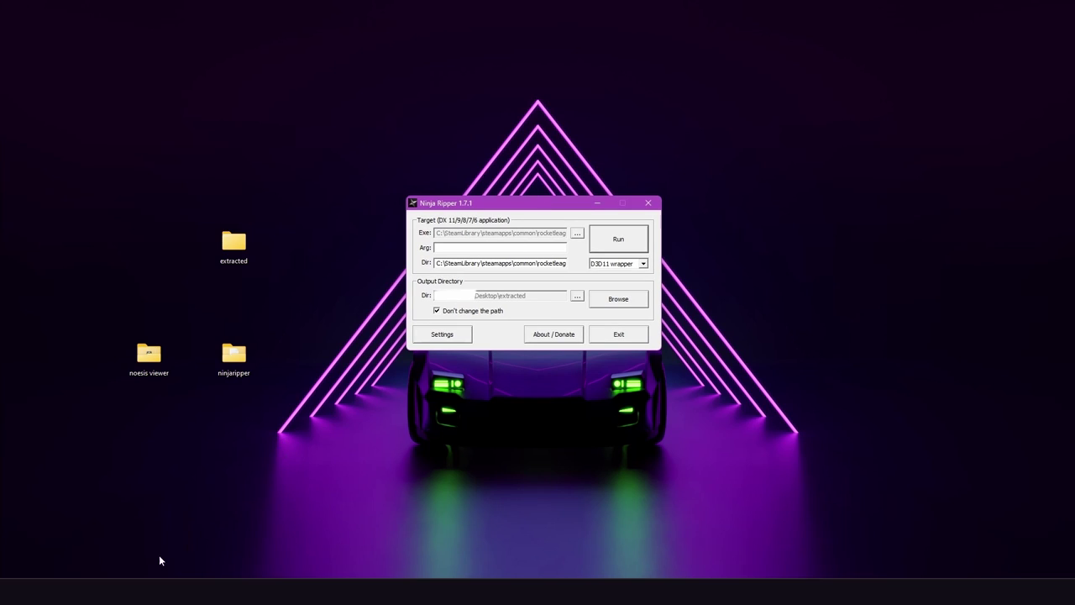
{"action": "left_click", "coordinate": [158, 590]}
{"action": "left_click", "coordinate": [282, 437]}
{"action": "double_click", "coordinate": [372, 336]}
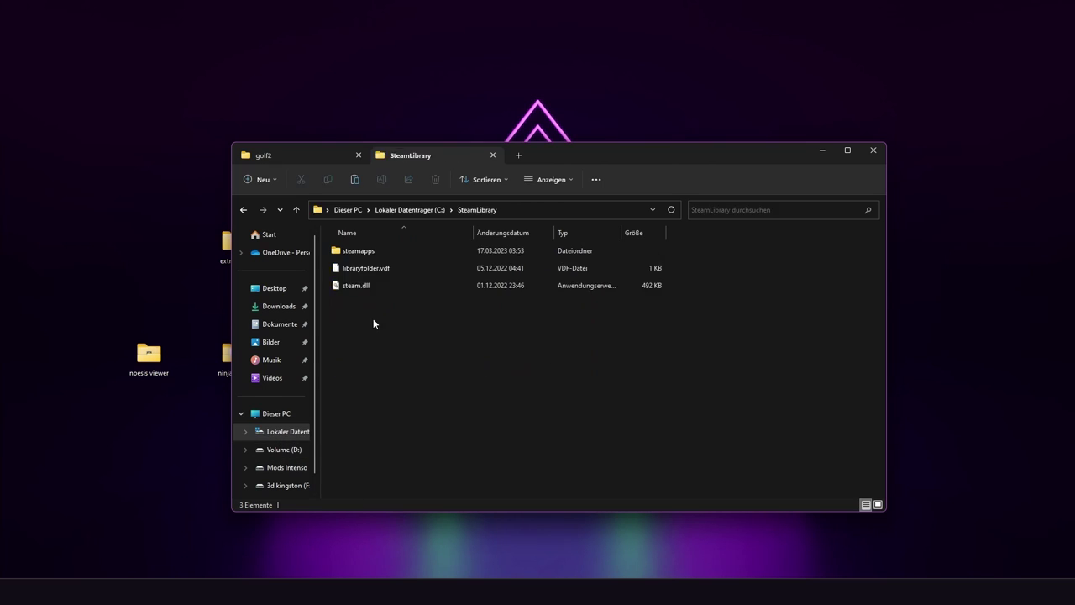
{"action": "double_click", "coordinate": [368, 250]}
{"action": "double_click", "coordinate": [356, 254]}
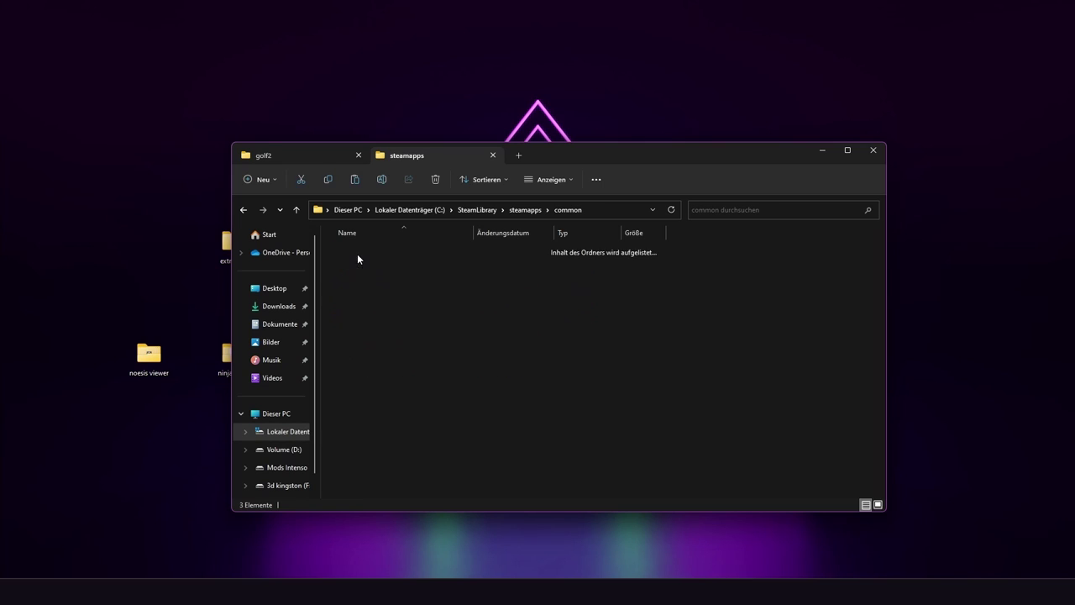
{"action": "double_click", "coordinate": [376, 287]}
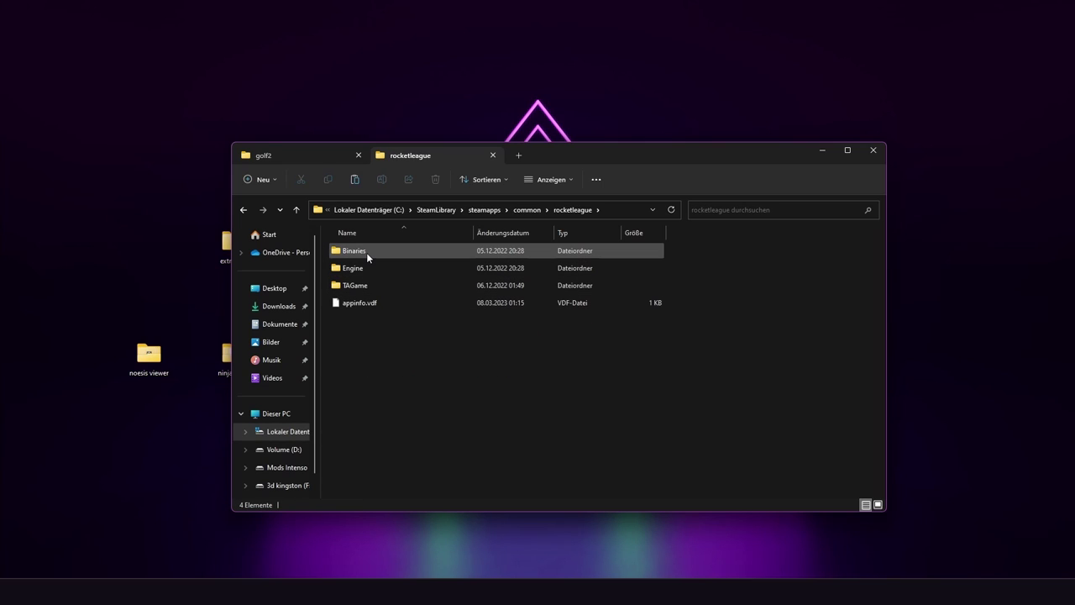
{"action": "double_click", "coordinate": [366, 252]}
{"action": "double_click", "coordinate": [390, 251]}
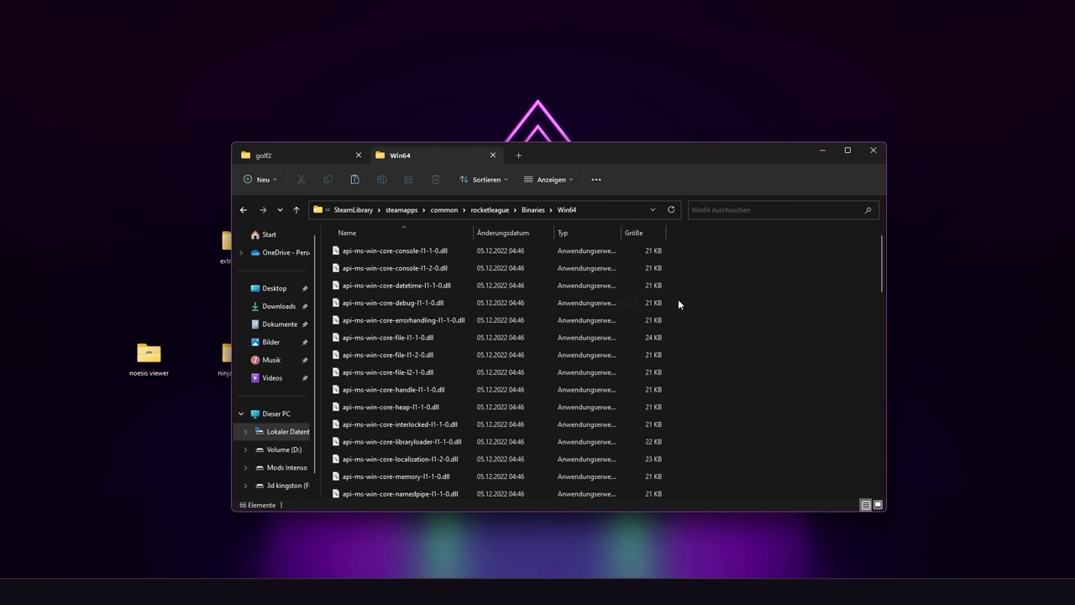
- Delete the d3d11.dll wrapper file from the Win64 folder and close the folder window
{"action": "scroll", "coordinate": [848, 339], "scroll_direction": "down", "scroll_amount": 8}
{"action": "scroll", "coordinate": [846, 353], "scroll_direction": "down", "scroll_amount": 10}
{"action": "left_click", "coordinate": [438, 317]}
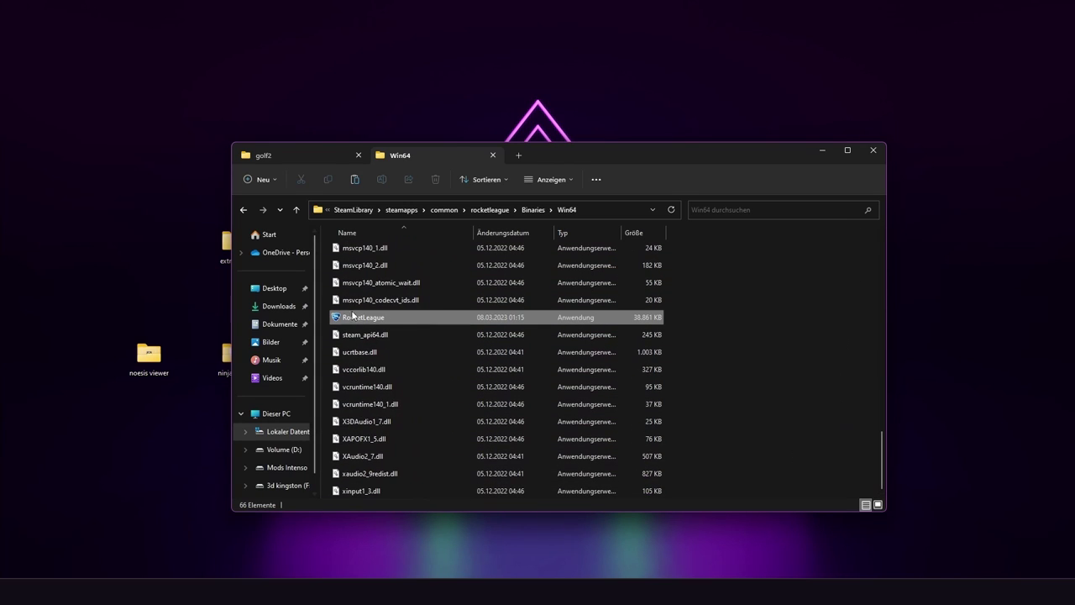
{"action": "scroll", "coordinate": [395, 347], "scroll_direction": "up", "scroll_amount": 4}
{"action": "scroll", "coordinate": [433, 356], "scroll_direction": "up", "scroll_amount": 2}
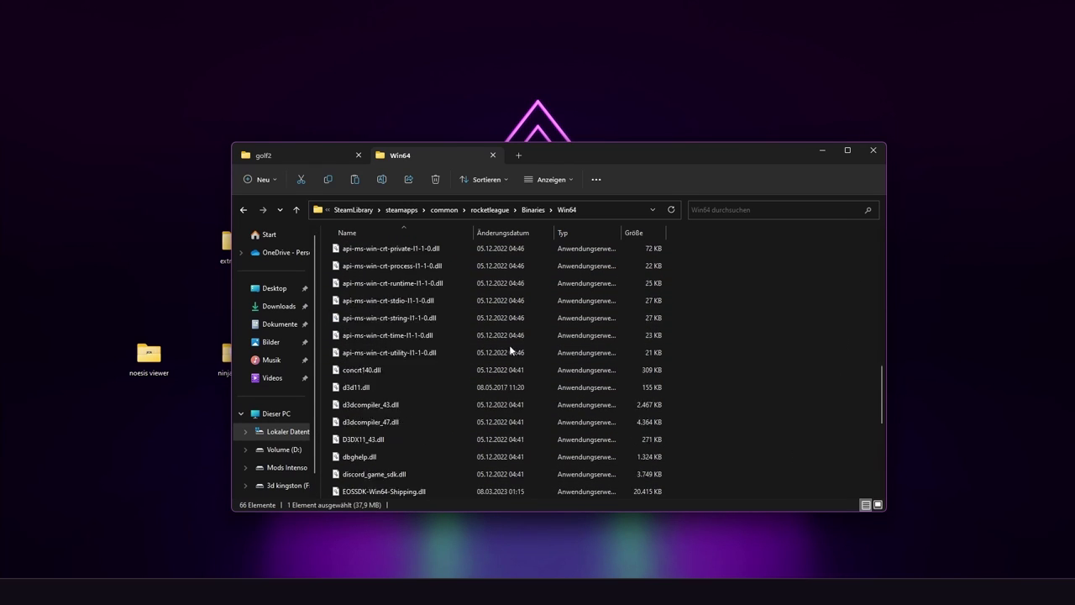
{"action": "left_click", "coordinate": [356, 387]}
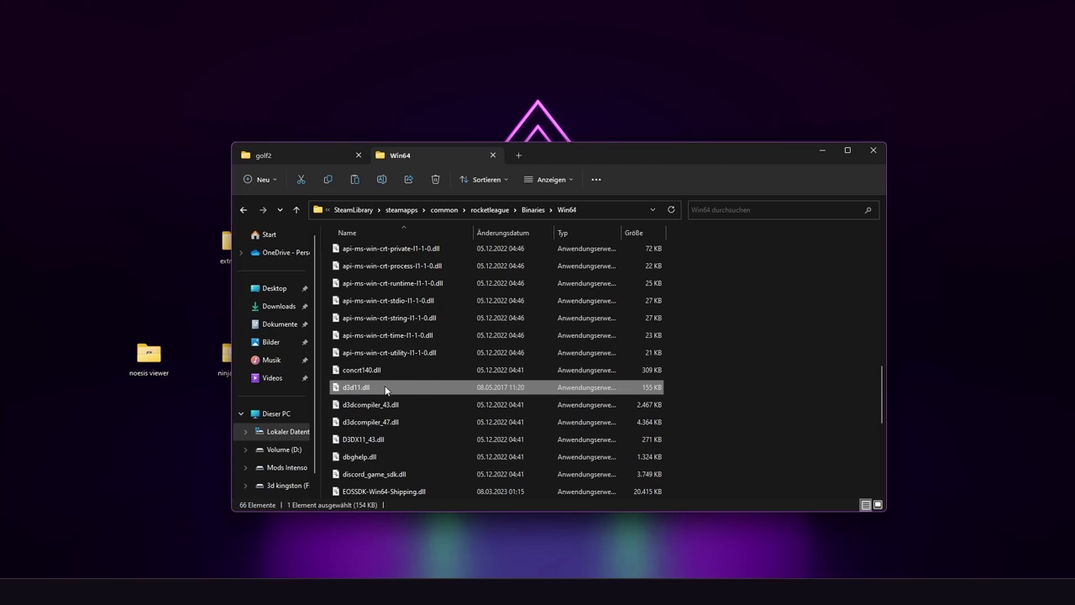
{"action": "right_click", "coordinate": [384, 388]}
{"action": "right_click", "coordinate": [367, 385]}
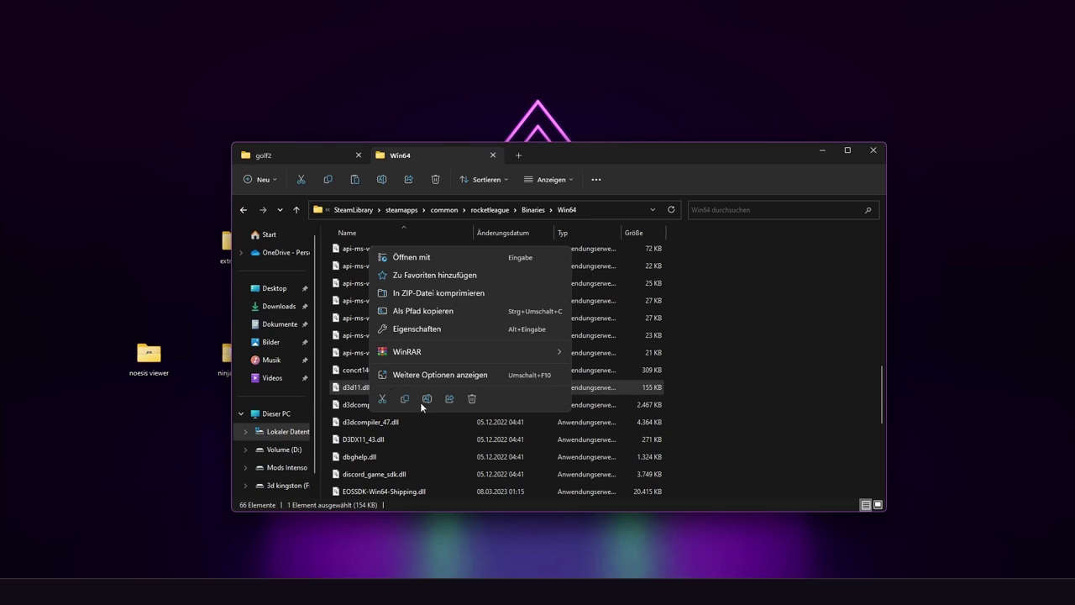
{"action": "left_click", "coordinate": [469, 398]}
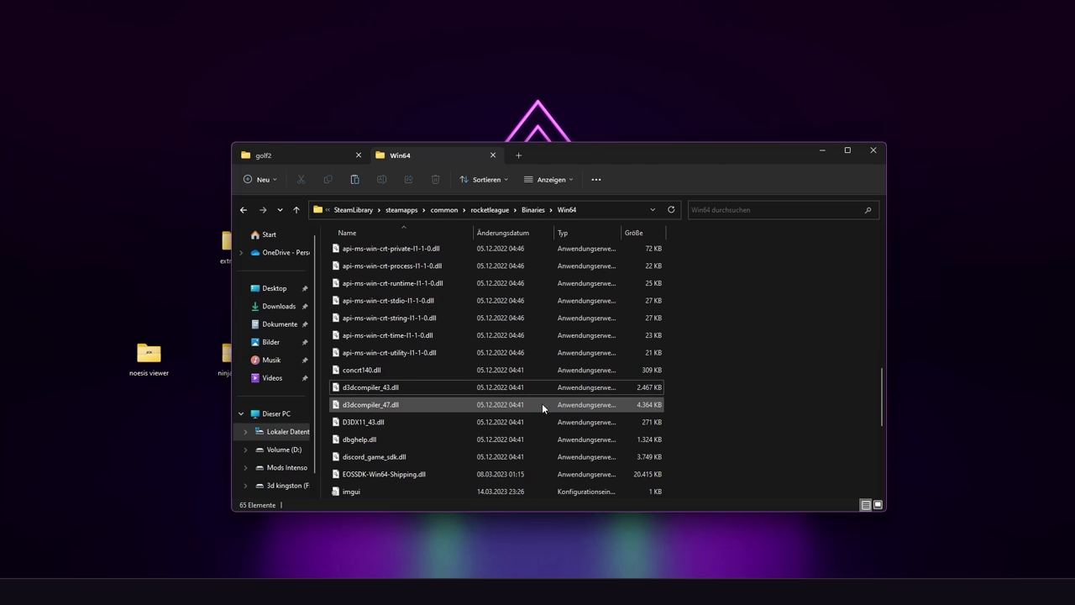
{"action": "key", "text": "alt+F4"}
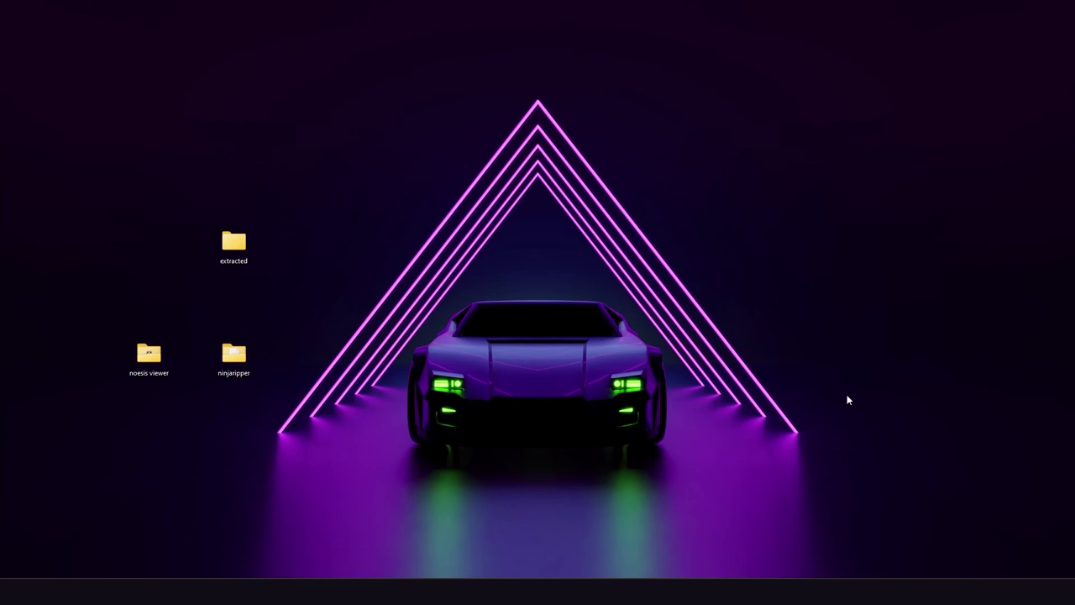